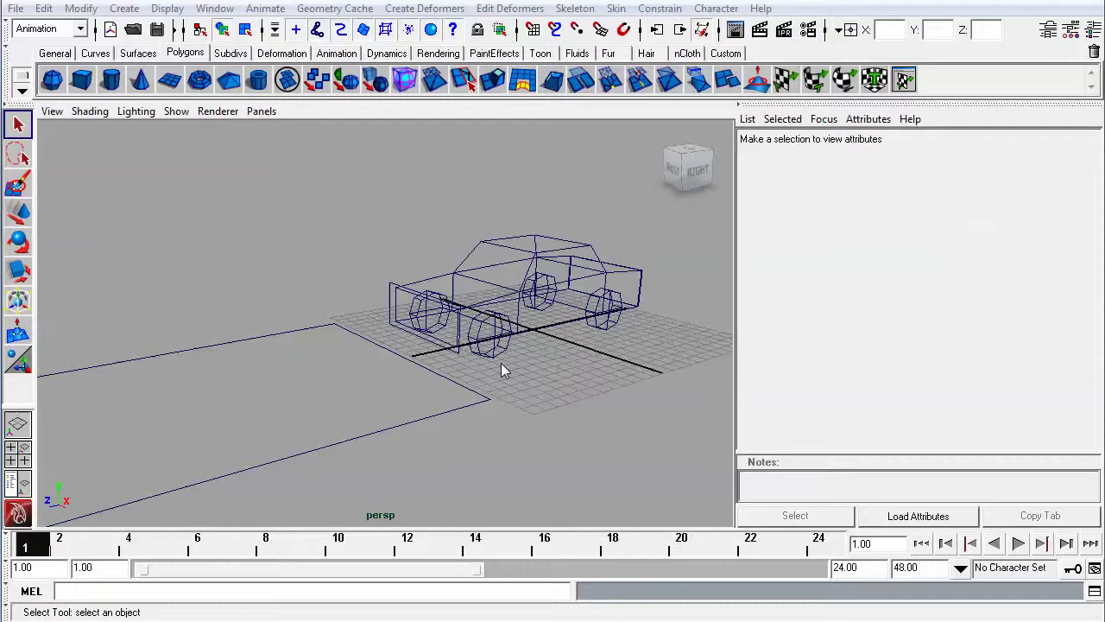
Examine the wireframe car model and its light planes from several angles, briefly selecting the car body
left_click_drag(542, 380, 561, 411, "alt")
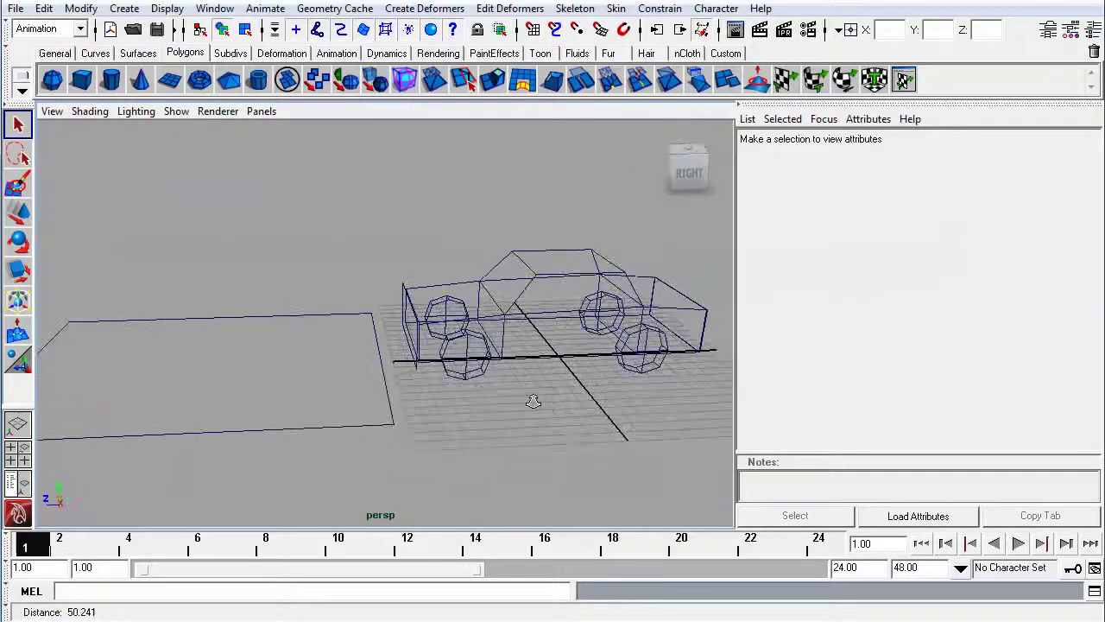
right_click_drag(533, 400, 524, 395, "alt")
left_click_drag(524, 395, 533, 397, "alt")
middle_click_drag(532, 380, 539, 380, "alt")
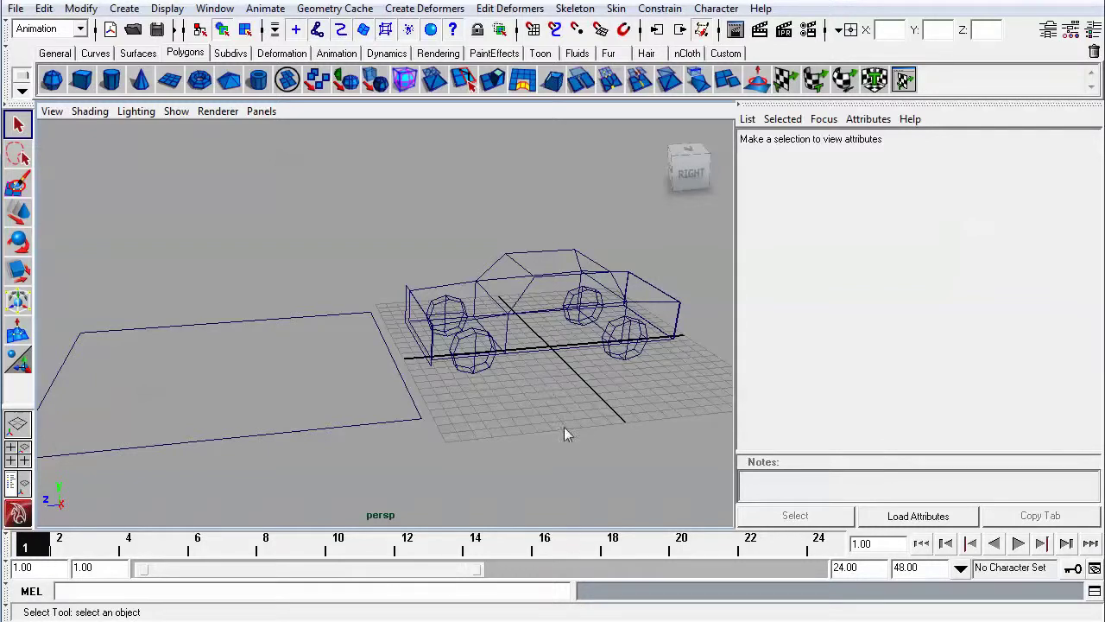
left_click_drag(535, 380, 481, 362, "alt")
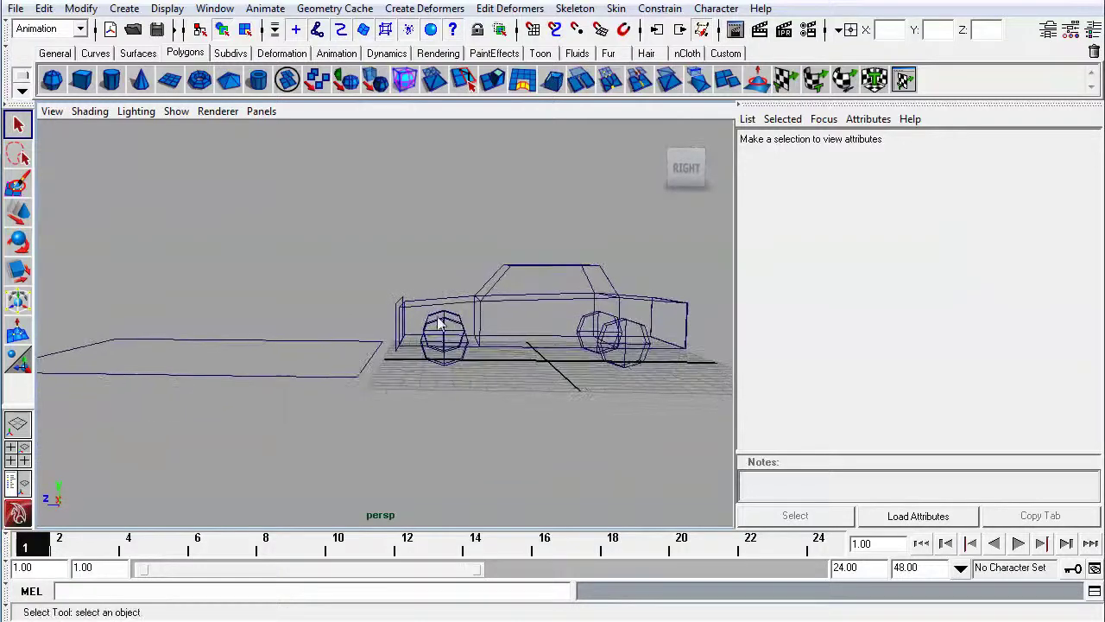
left_click_drag(437, 308, 432, 294, "alt")
left_click(599, 328)
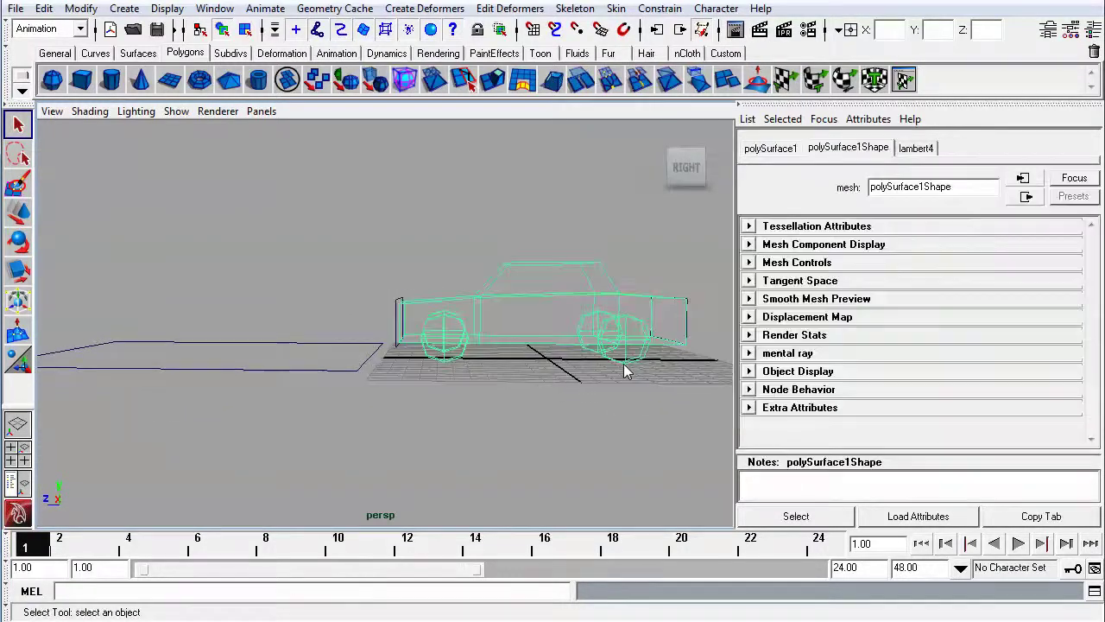
left_click_drag(627, 369, 629, 400, "alt")
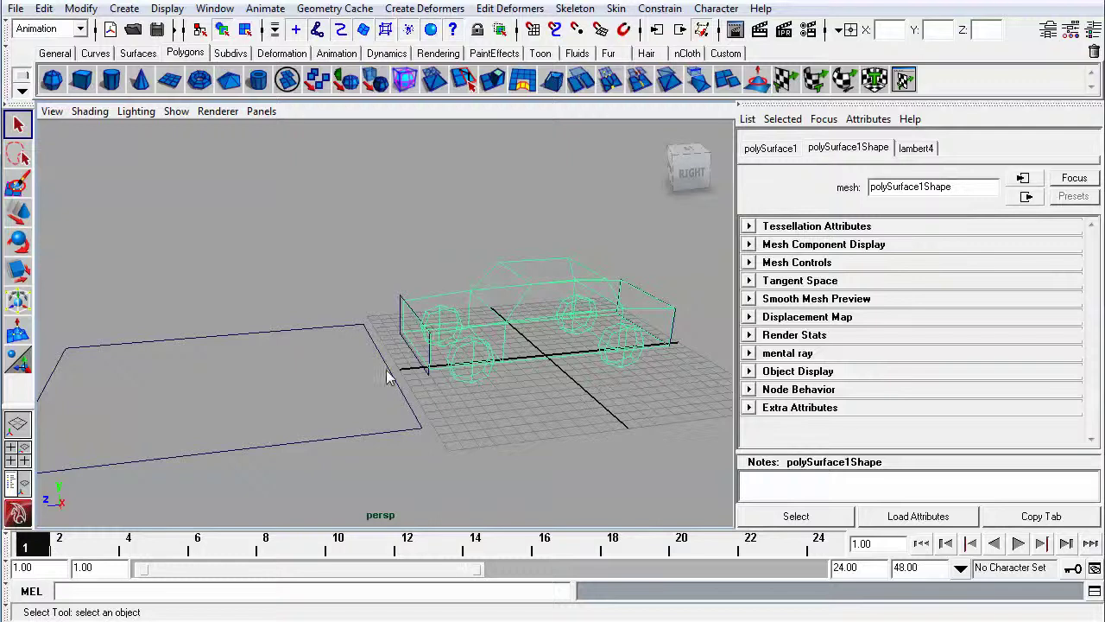
left_click_drag(389, 376, 359, 316, "alt")
left_click_drag(607, 339, 577, 406, "alt")
left_click(577, 405)
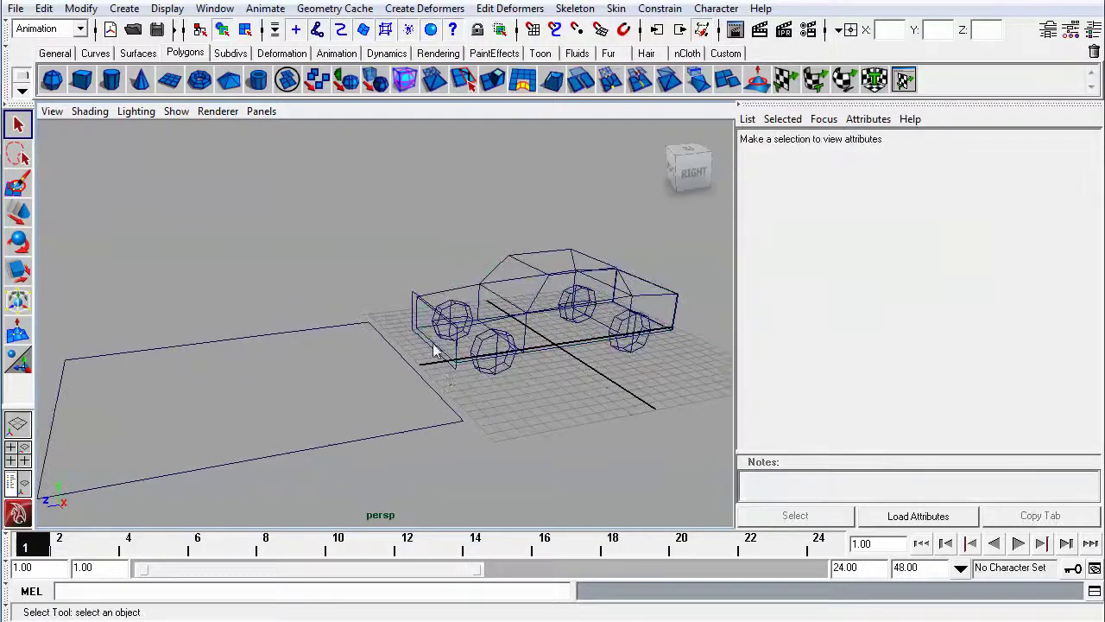
left_click_drag(459, 402, 464, 404, "alt")
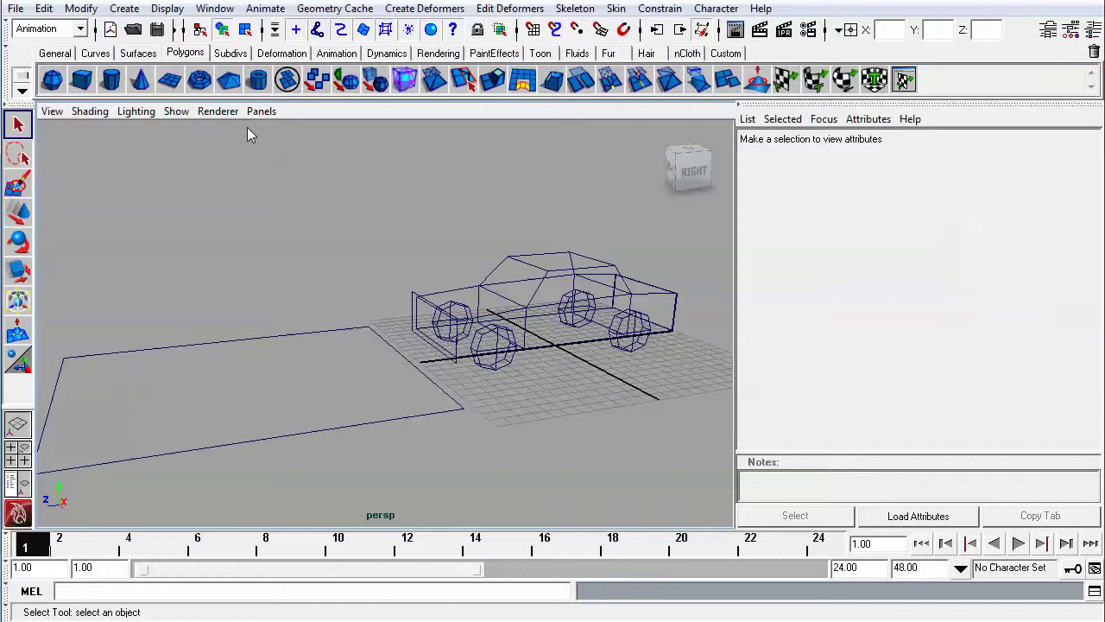
Show the scene shaded and textured in the perspective view, with viewport lighting that displays the headlight textures at full brightness
key("5")
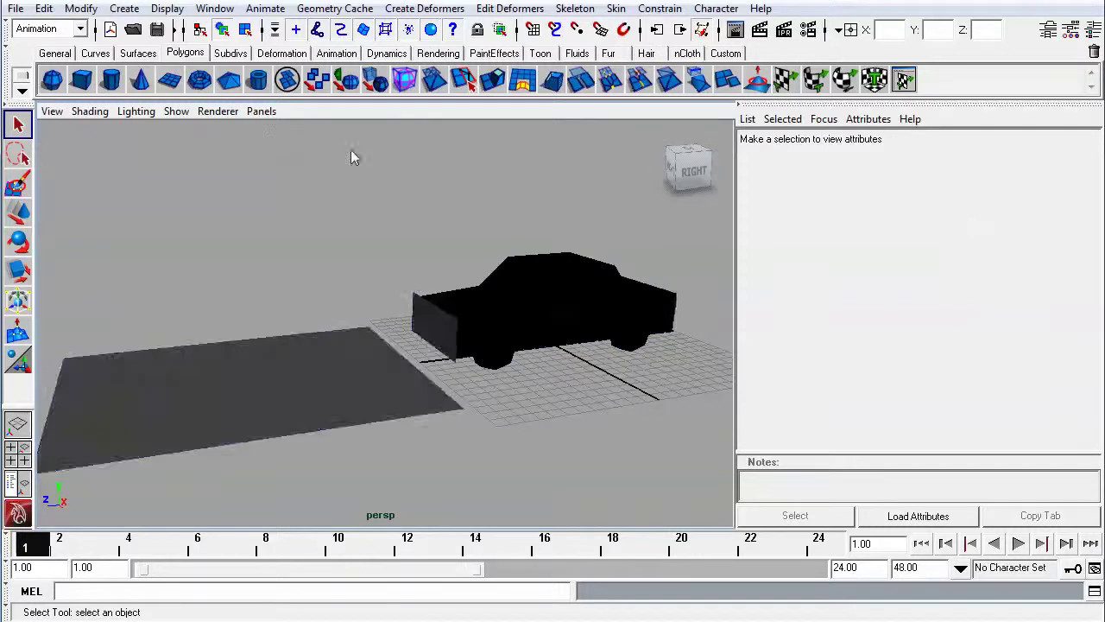
key("7")
left_click(176, 111)
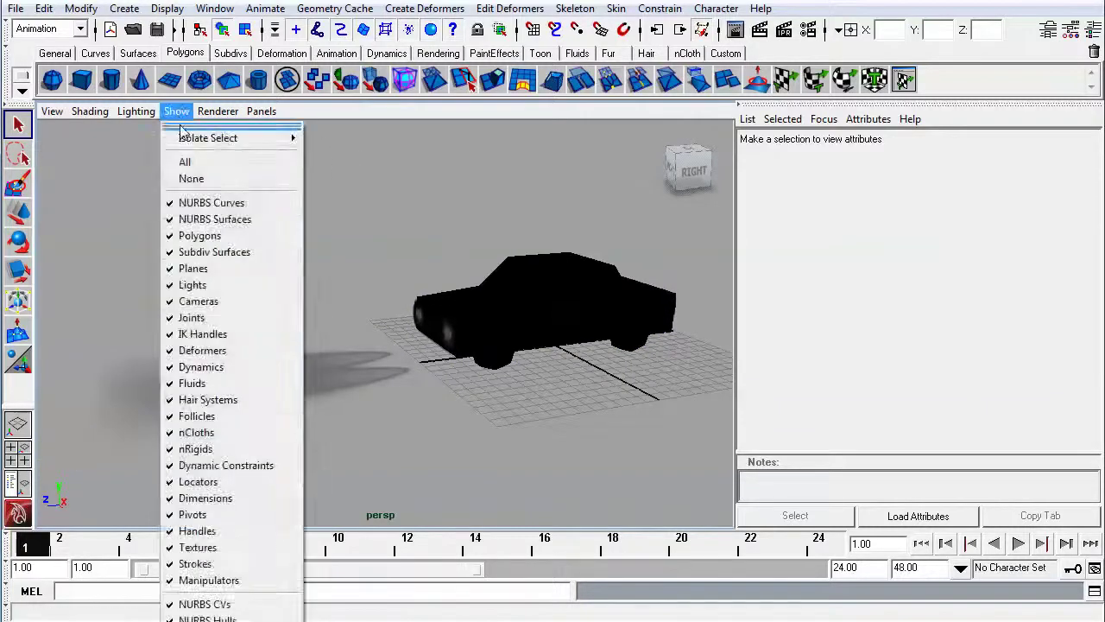
mouse_move(135, 111)
left_click(159, 187)
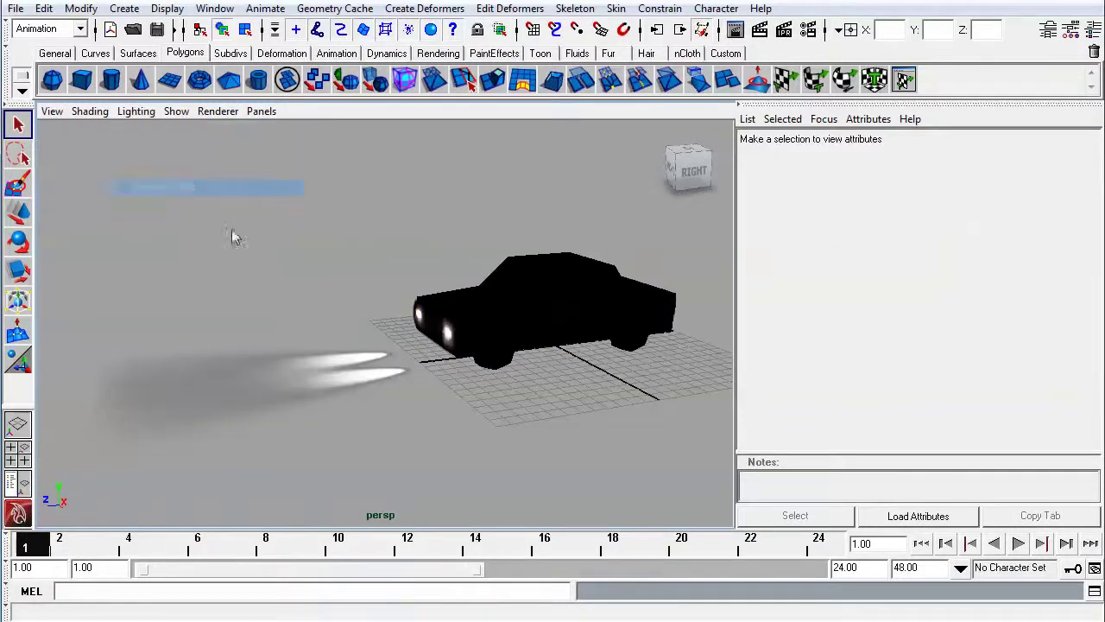
Select the headlight plane on the car's front and the light plane on the ground, and examine each one's texture
left_click_drag(548, 327, 464, 343, "alt")
left_click(494, 321)
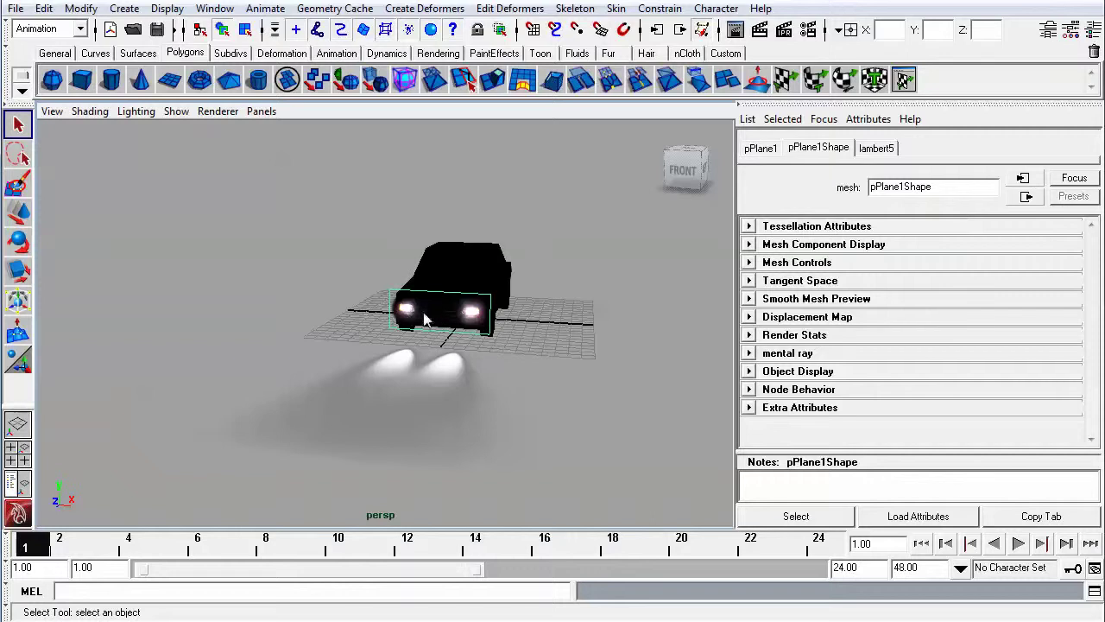
left_click_drag(505, 321, 417, 338, "alt")
left_click(369, 440)
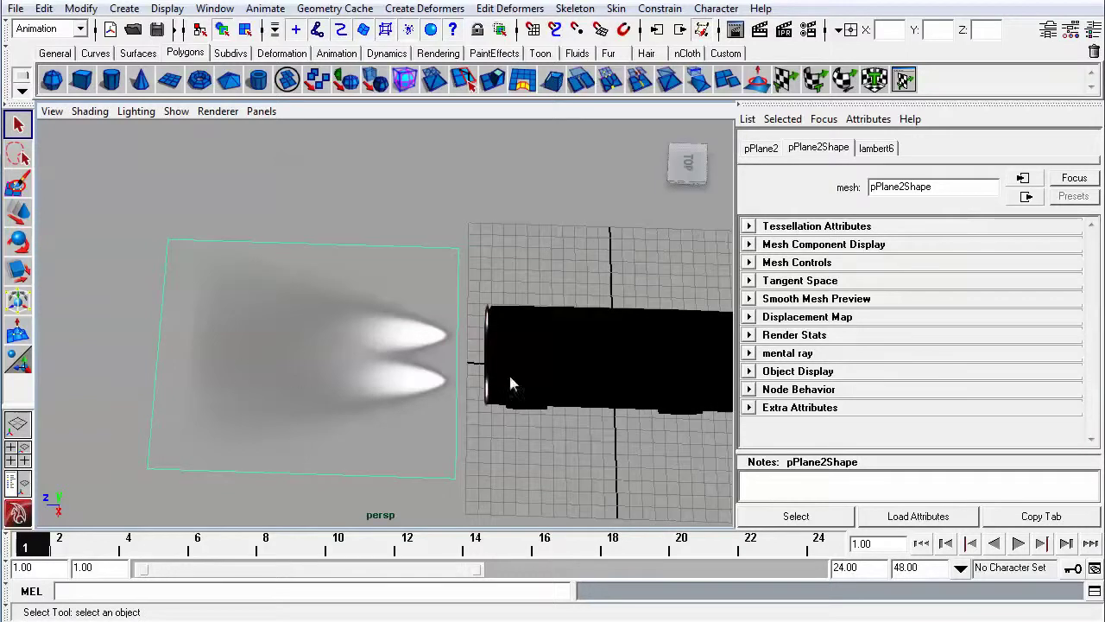
left_click_drag(510, 384, 450, 279, "alt")
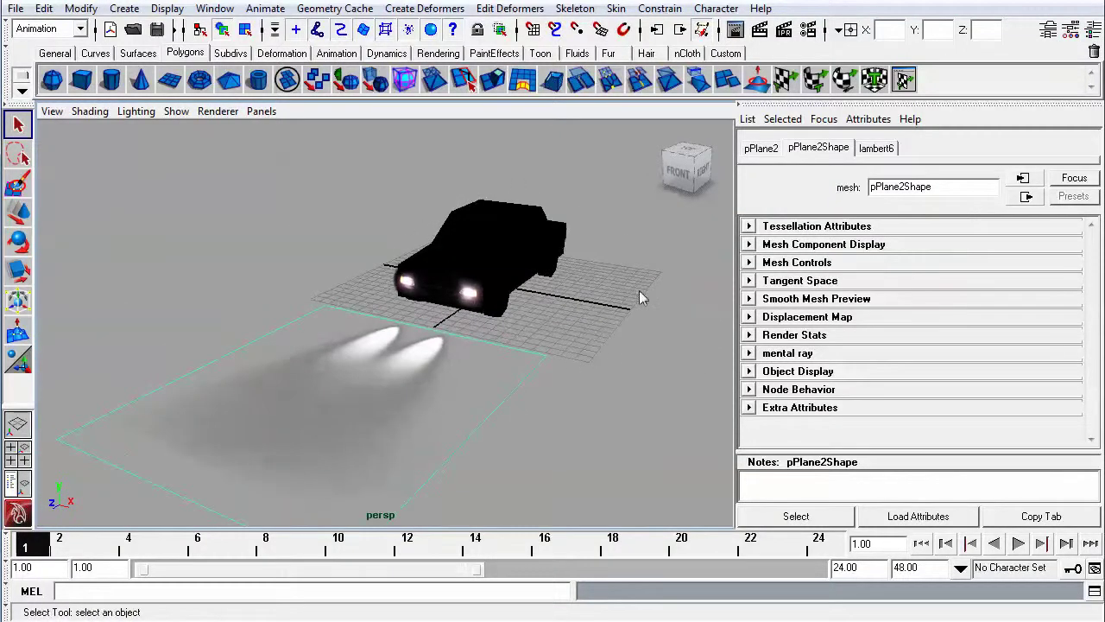
Select the black car body and examine the headlights, ground glow and red taillights from the front and rear
left_click_drag(641, 298, 410, 284, "alt")
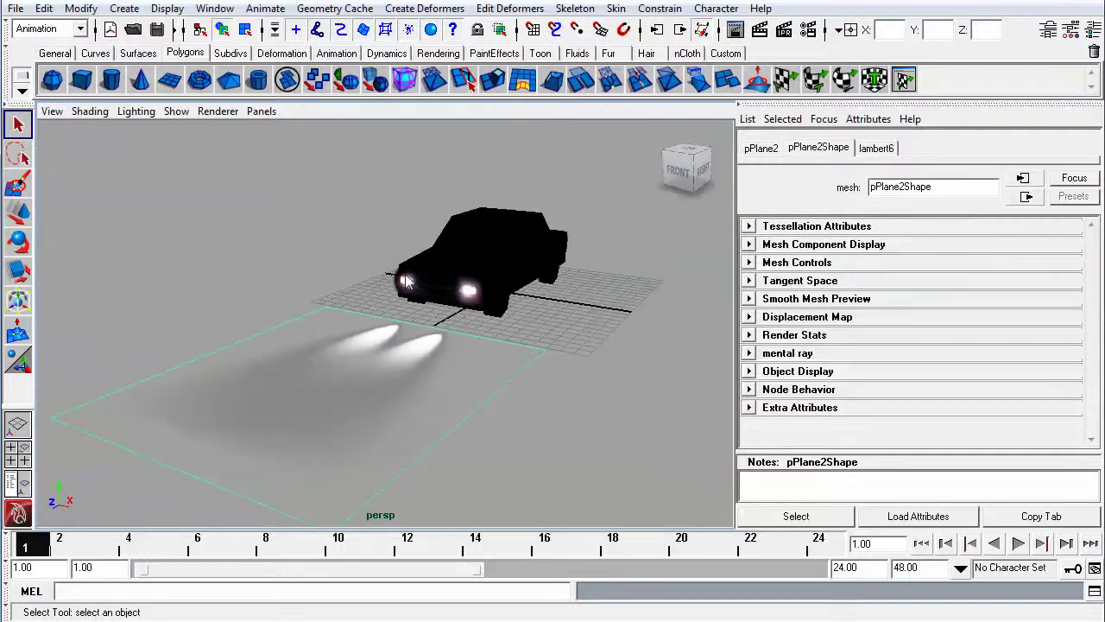
left_click_drag(568, 290, 454, 297, "alt")
left_click(526, 302)
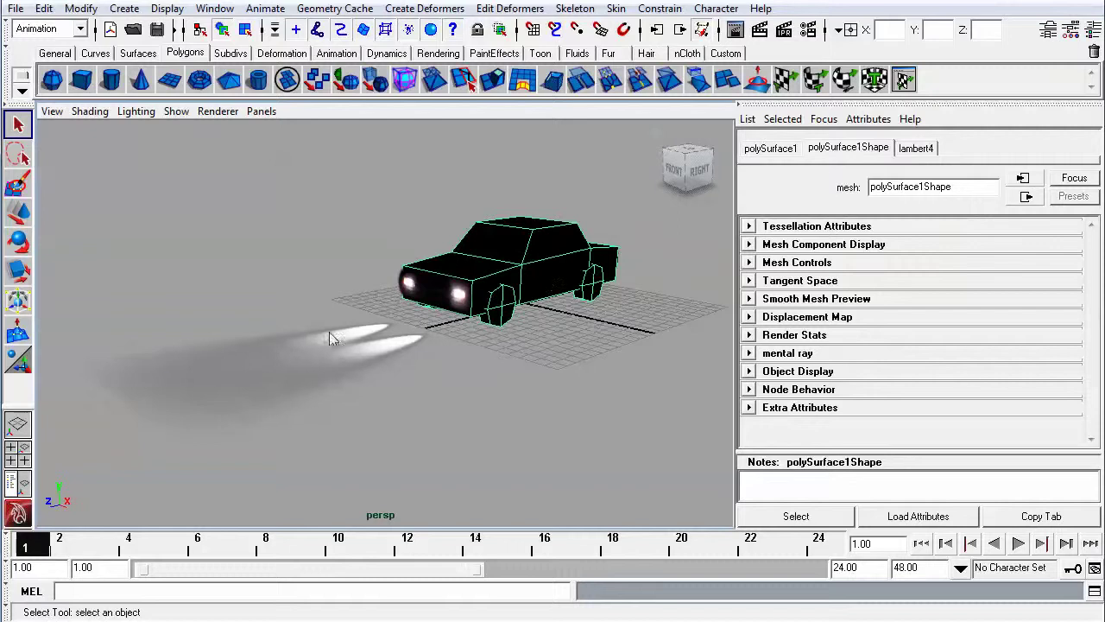
left_click_drag(329, 336, 328, 322, "alt")
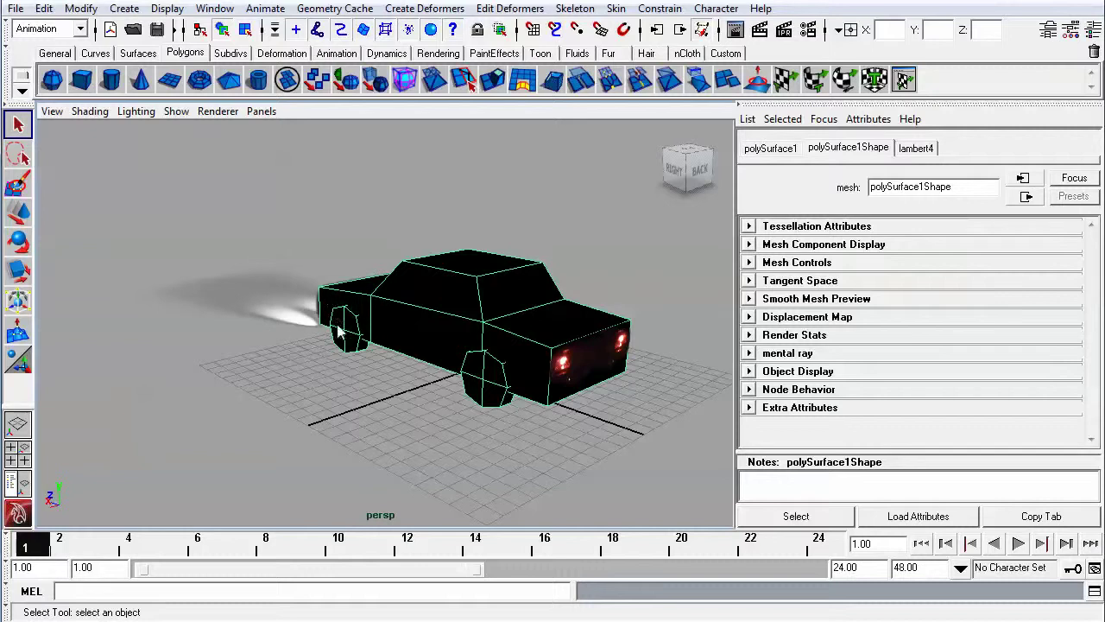
left_click_drag(341, 332, 577, 336, "alt")
middle_click_drag(577, 336, 536, 350, "alt")
left_click_drag(447, 327, 471, 324, "alt")
Select the car and all light planes, examine their UV layout in the UV Texture Editor, and put the editor away
left_click_drag(281, 240, 674, 427)
left_click(125, 8)
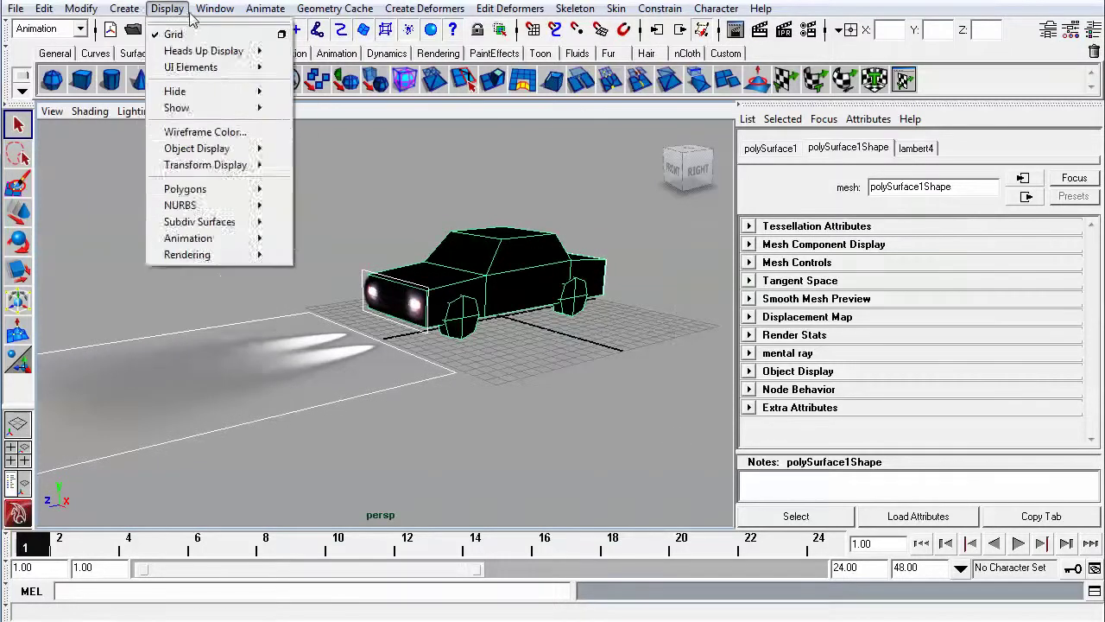
left_click(248, 213)
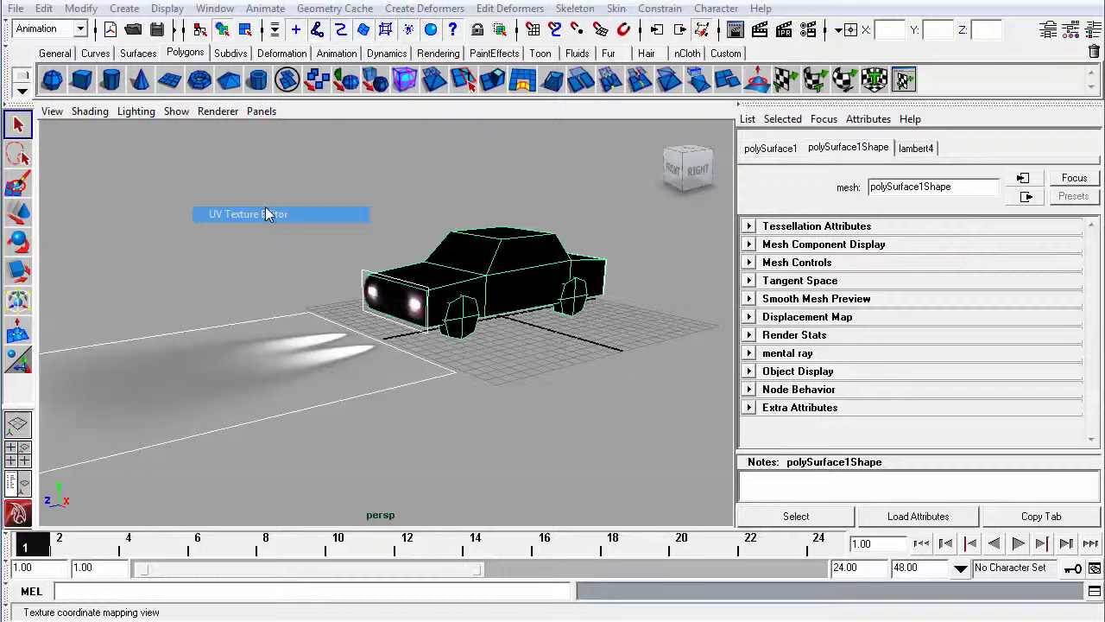
left_click_drag(411, 264, 932, 507)
scroll(451, 398, "down", 4)
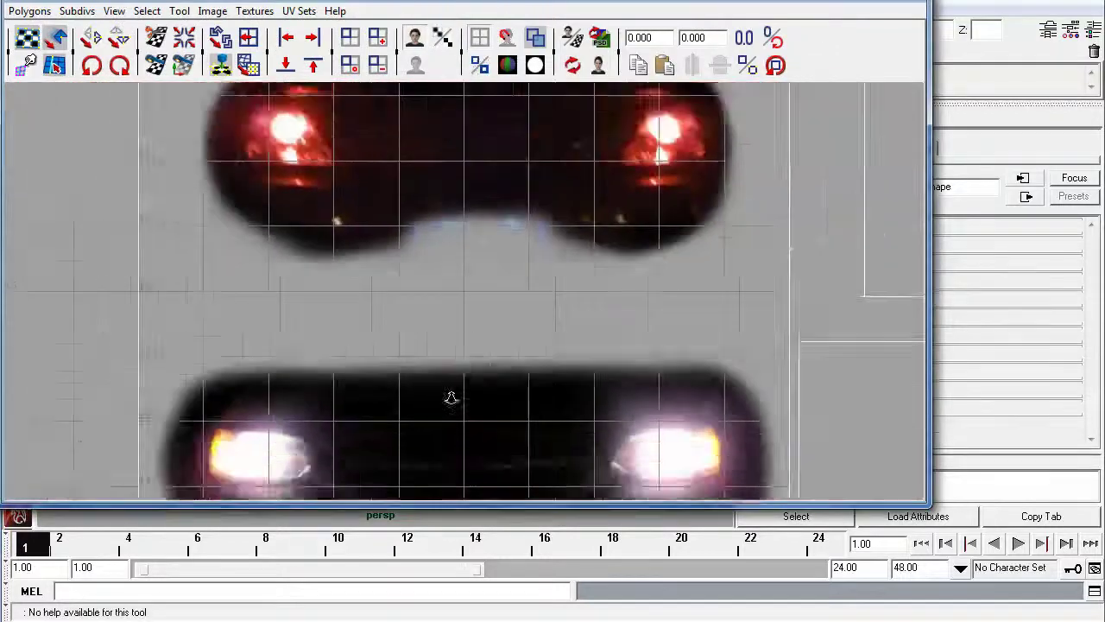
middle_click_drag(602, 390, 371, 382, "alt")
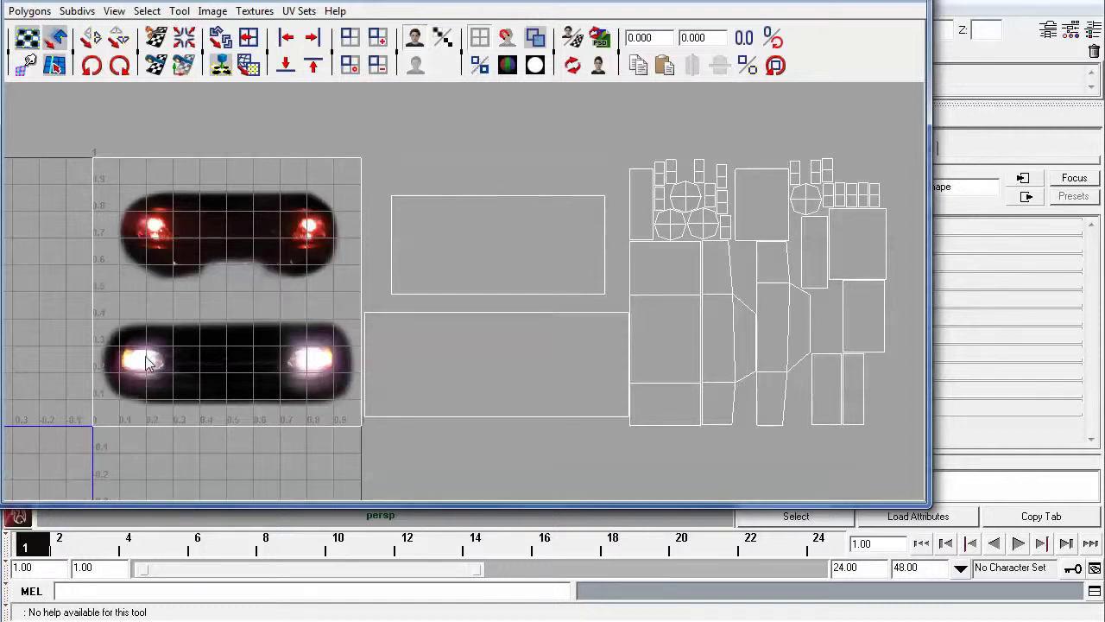
left_click_drag(293, 1, 344, 19)
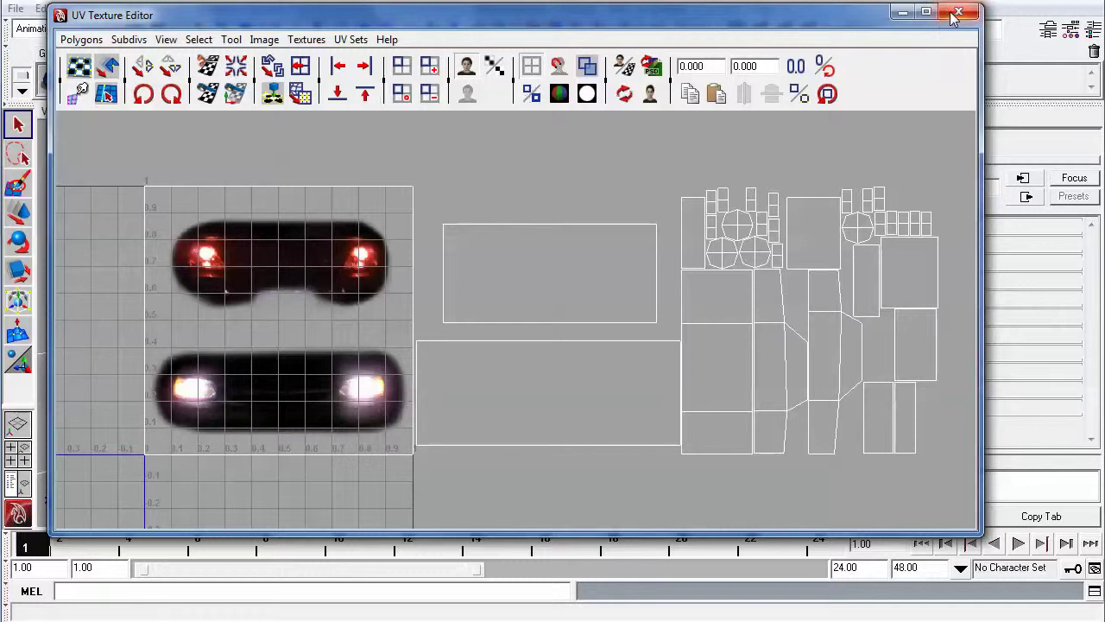
left_click(903, 12)
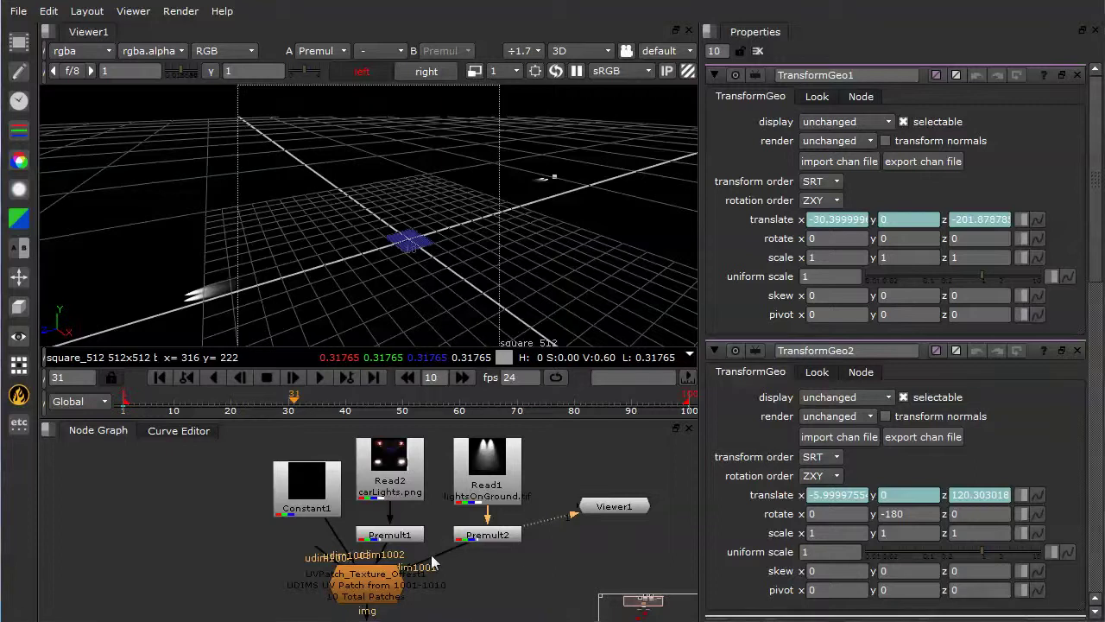
Switch to Nuke, enlarge the Node Graph to full screen and frame the car lights node tree
middle_click_drag(431, 554, 450, 540)
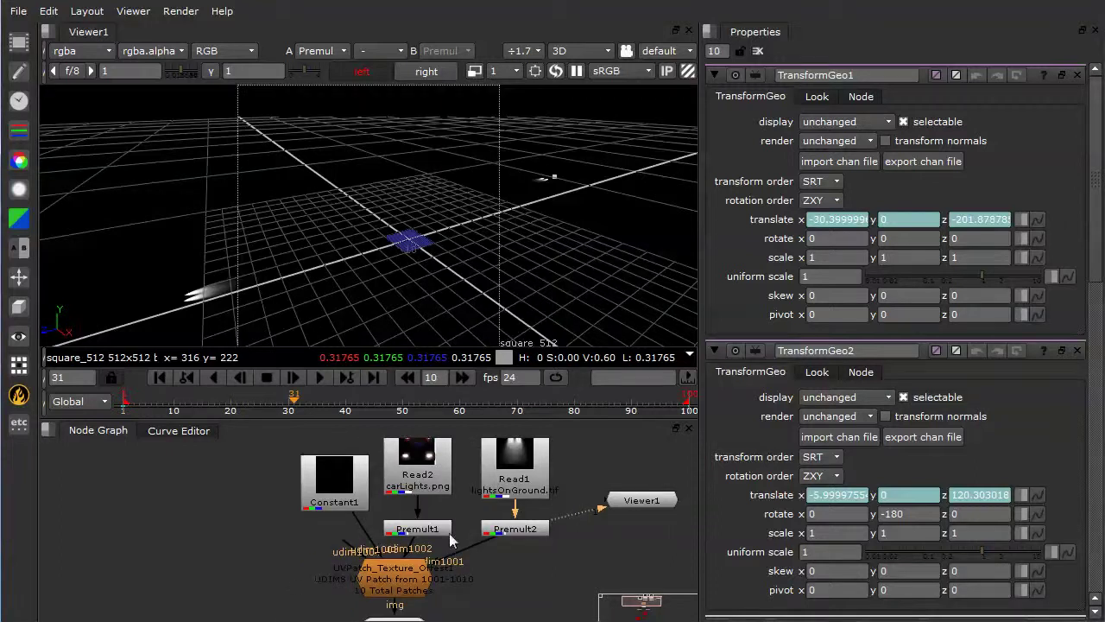
key("space")
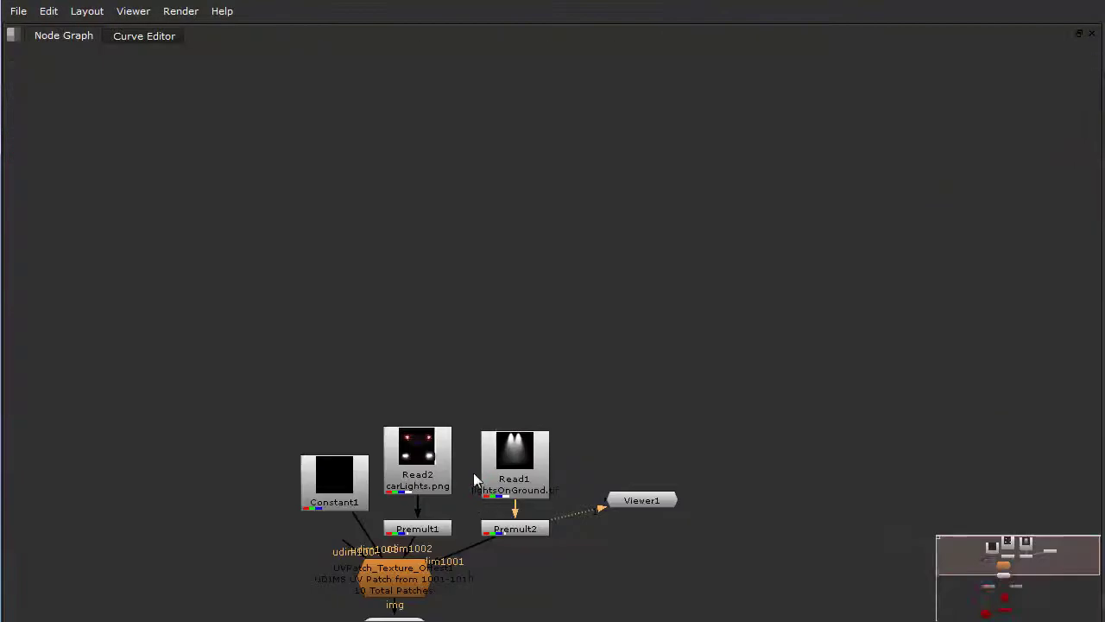
middle_click_drag(490, 505, 602, 241)
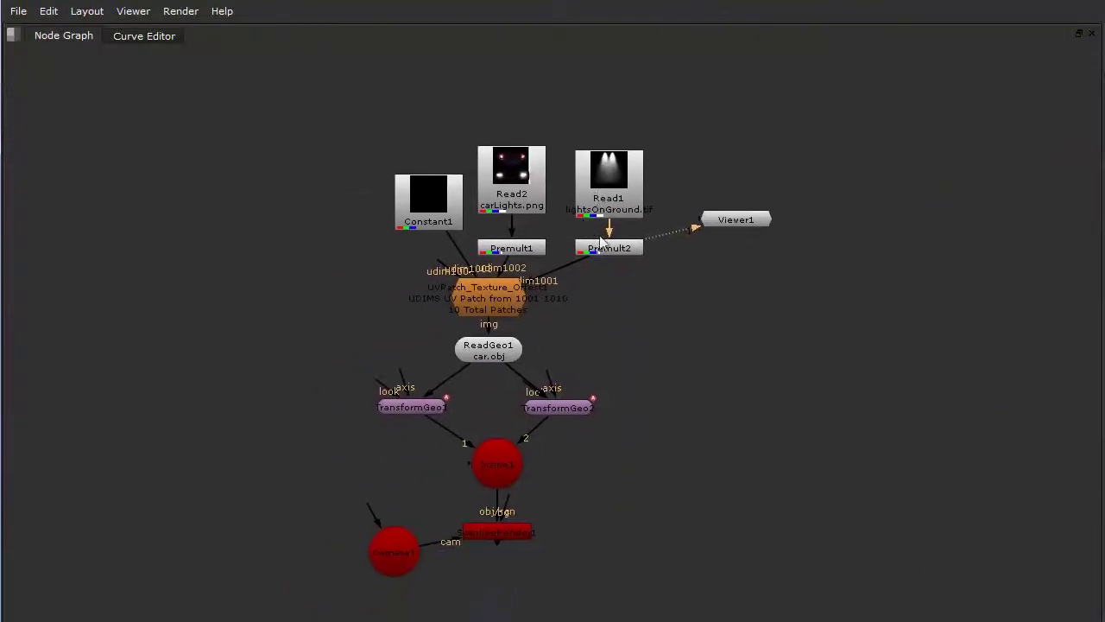
scroll(588, 305, "up", 3)
middle_click_drag(576, 316, 678, 411)
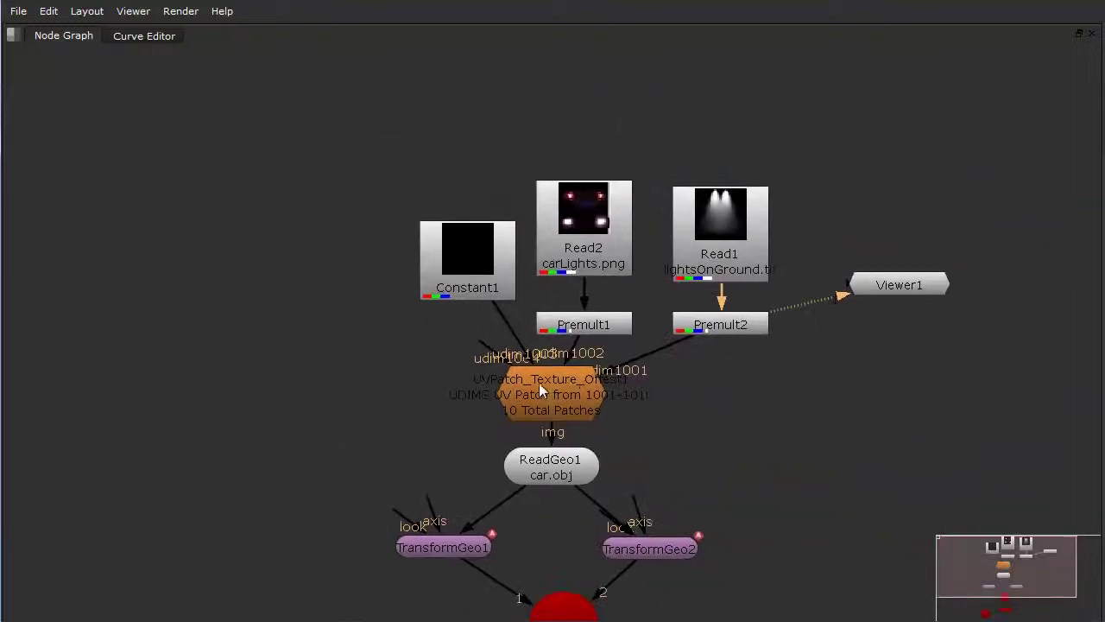
Select the UVPatch_Texture_Offest1 node and examine its udim inputs and its connection to the car.obj geometry node
left_click(561, 392)
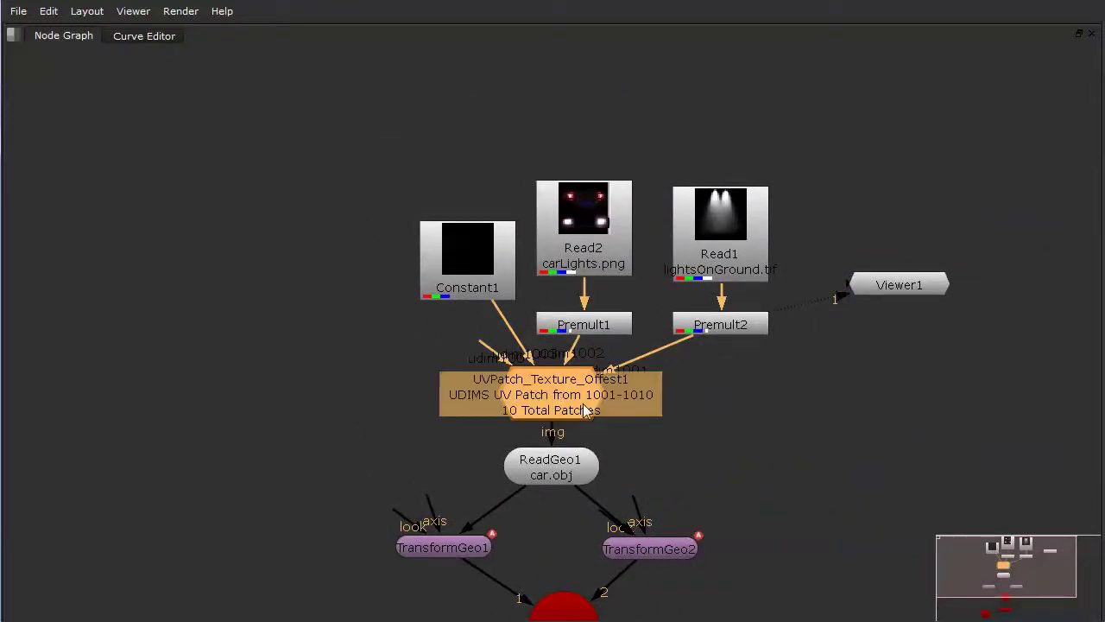
left_click_drag(567, 411, 572, 419)
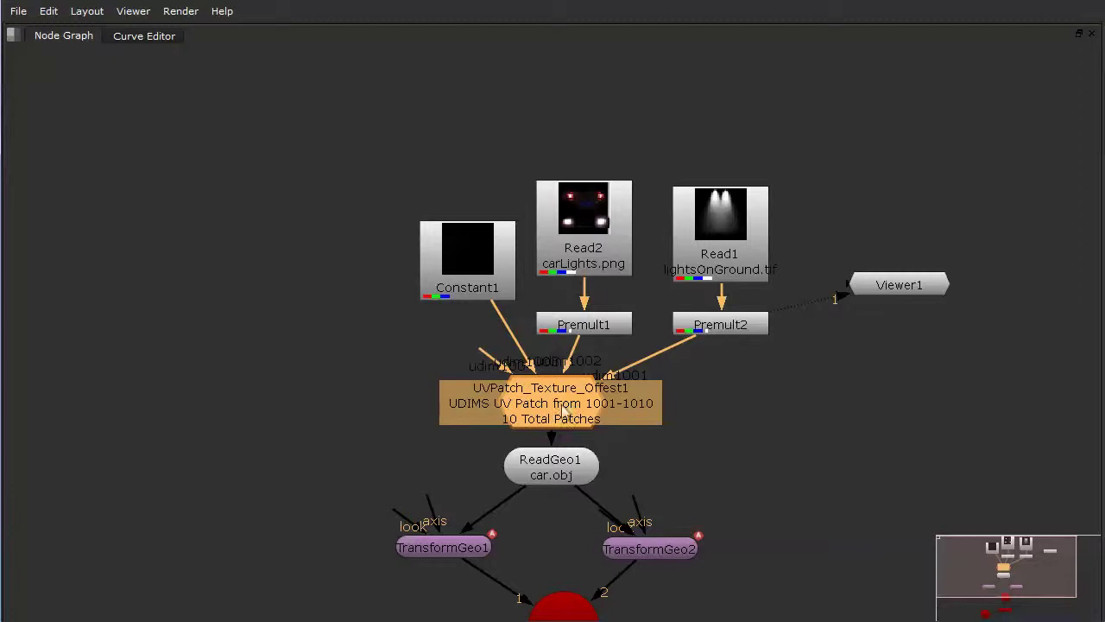
middle_click_drag(656, 381, 577, 412)
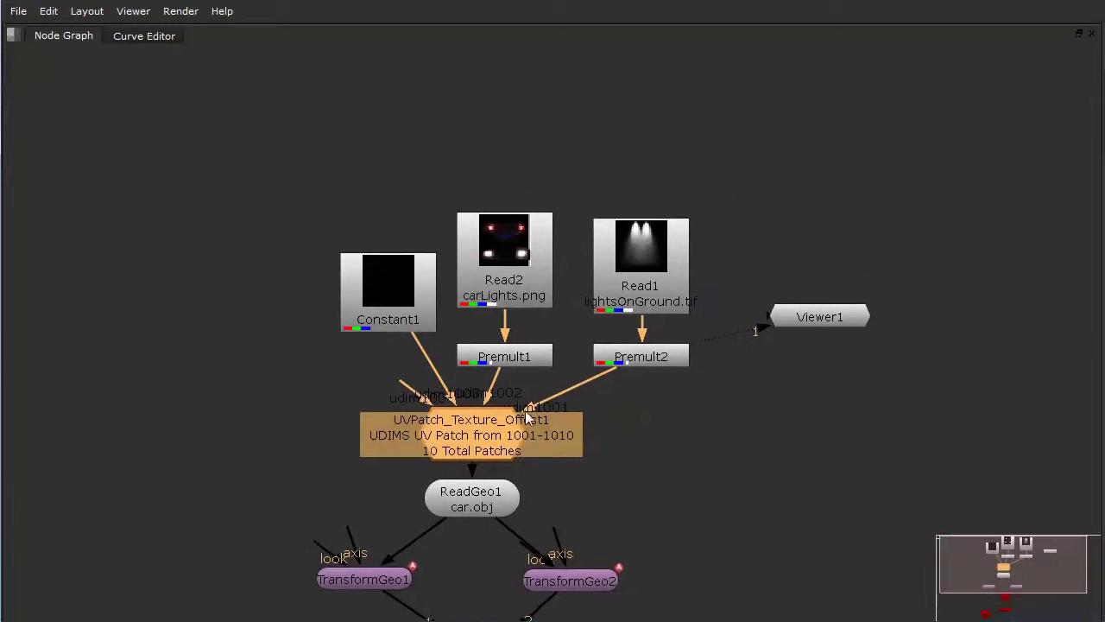
left_click_drag(481, 427, 481, 436)
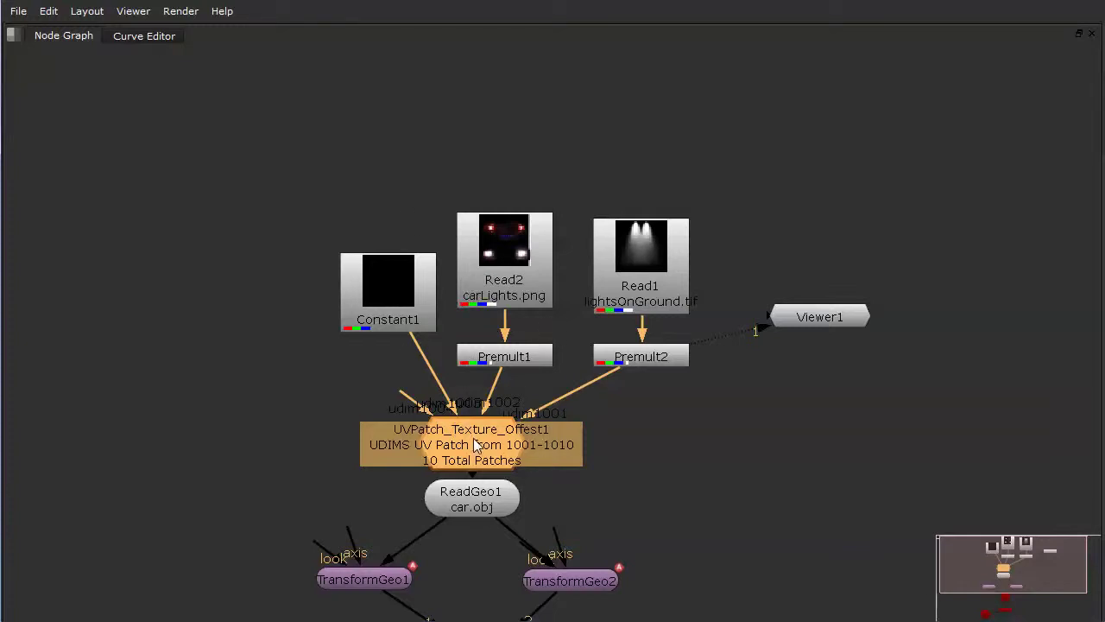
left_click_drag(474, 445, 475, 435)
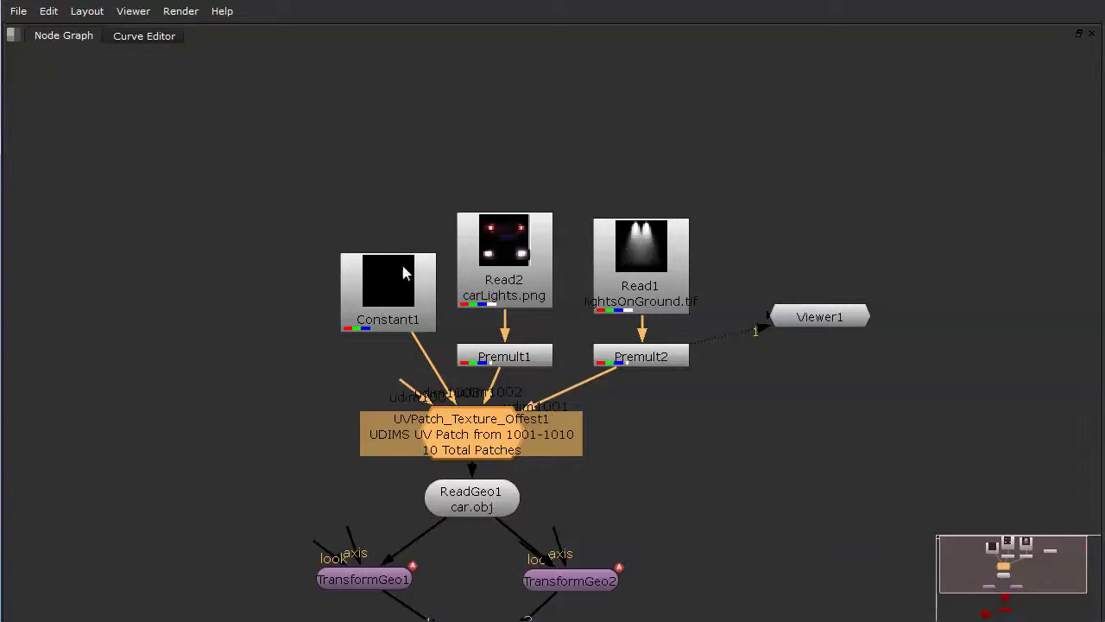
Examine the lightsOnGround.tif, carLights.png and Constant1 source nodes in turn, ending with the UV patch node selected
mouse_move(633, 235)
left_mouse_down()
mouse_move(637, 245)
mouse_move(642, 226)
mouse_move(643, 241)
left_mouse_up()
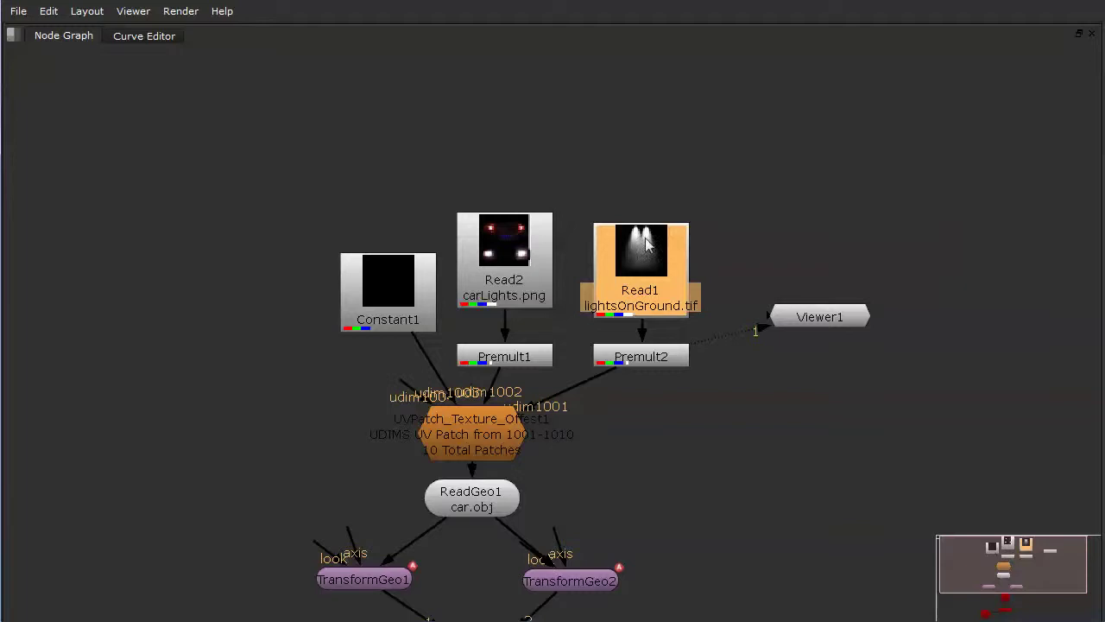
left_click(489, 262)
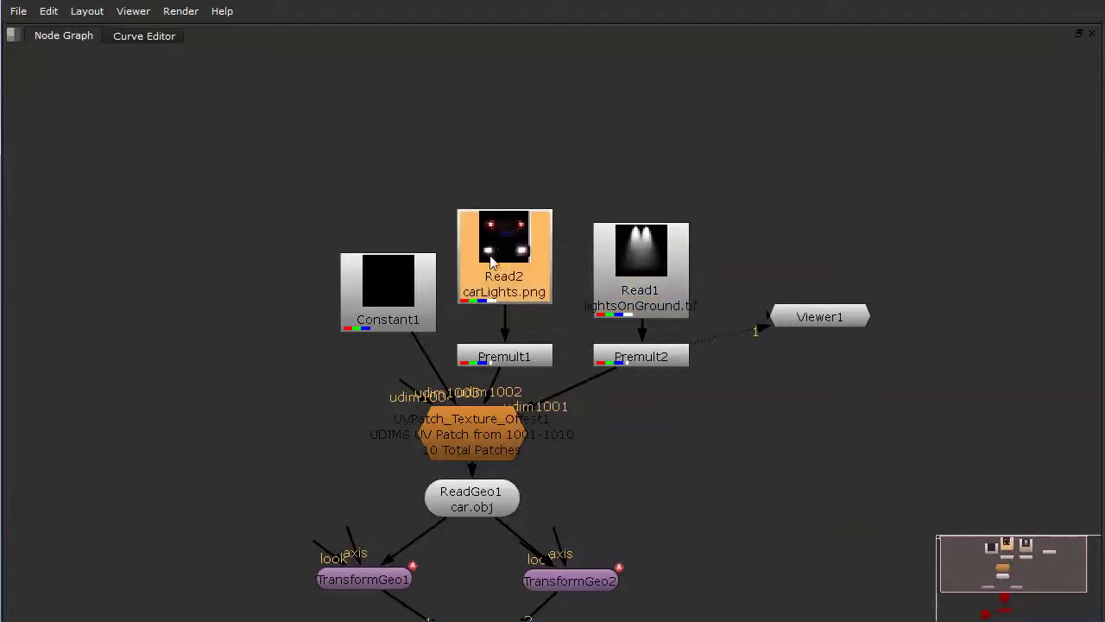
mouse_move(383, 299)
left_mouse_down()
mouse_move(367, 300)
mouse_move(402, 292)
left_mouse_up()
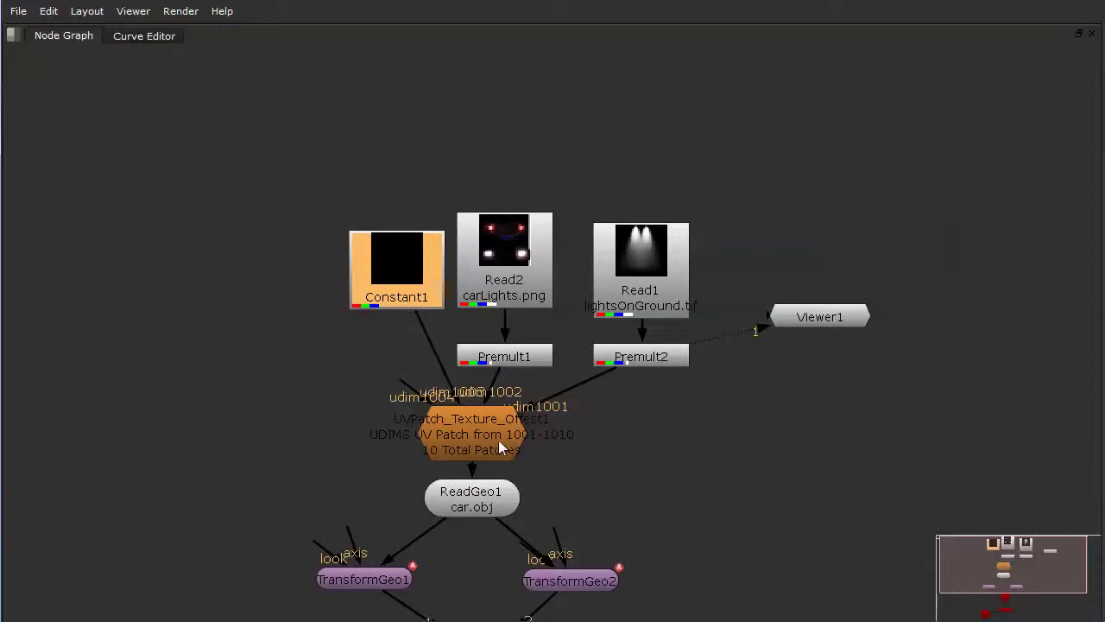
left_click(498, 440)
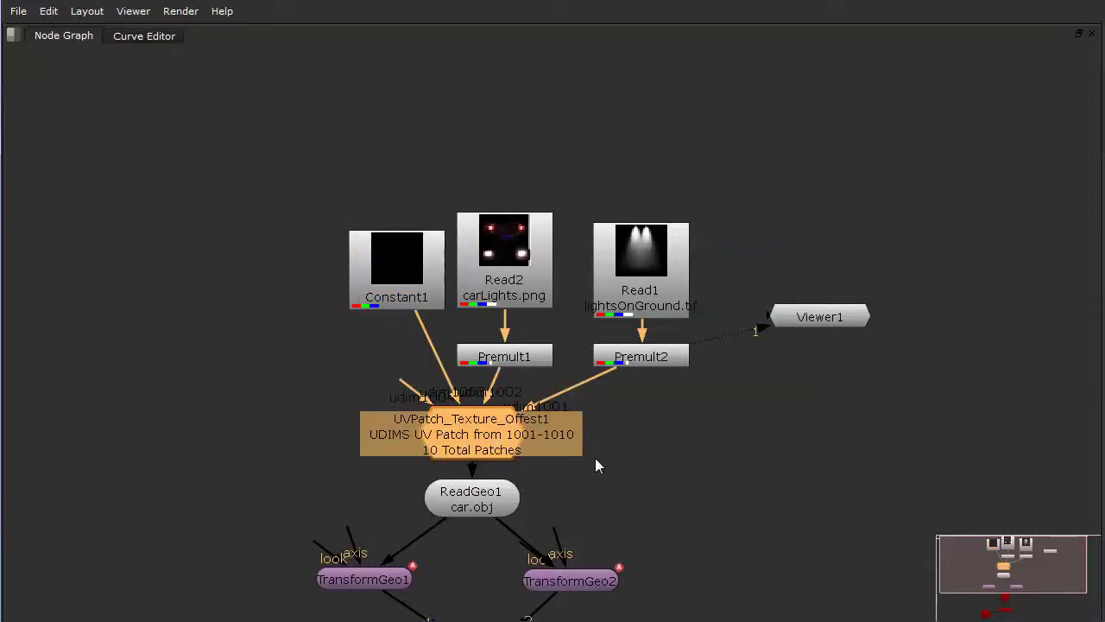
Select the ReadGeo1 car.obj node, restore the full layout and examine the car light geometry in the 3D view
middle_click_drag(419, 489, 397, 434)
left_click_drag(450, 392, 446, 364)
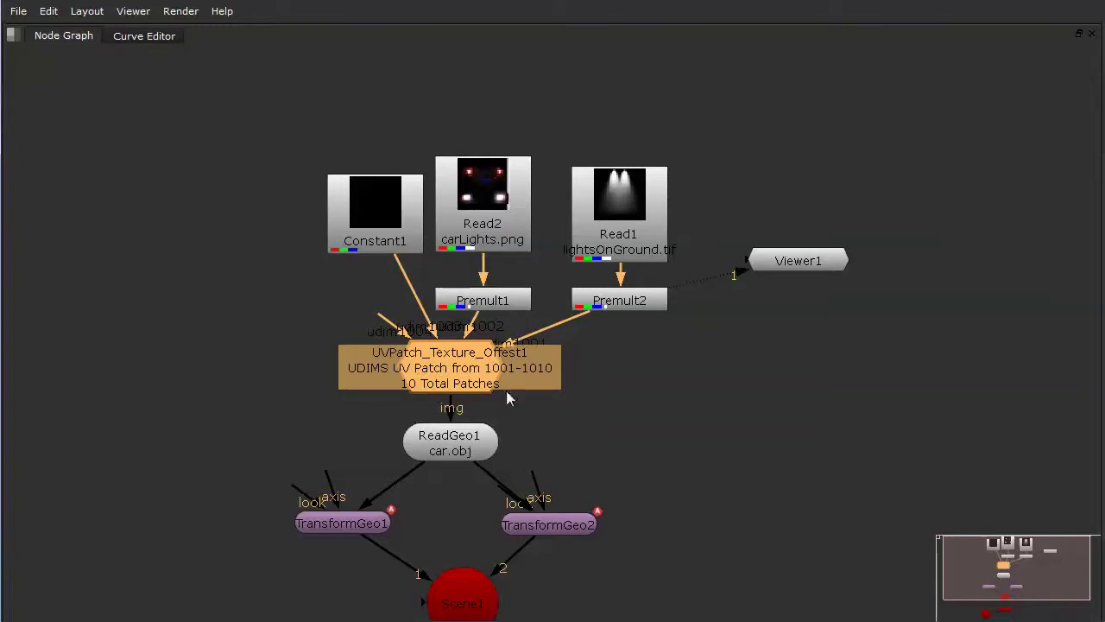
middle_click_drag(475, 457, 474, 435)
left_click(439, 427)
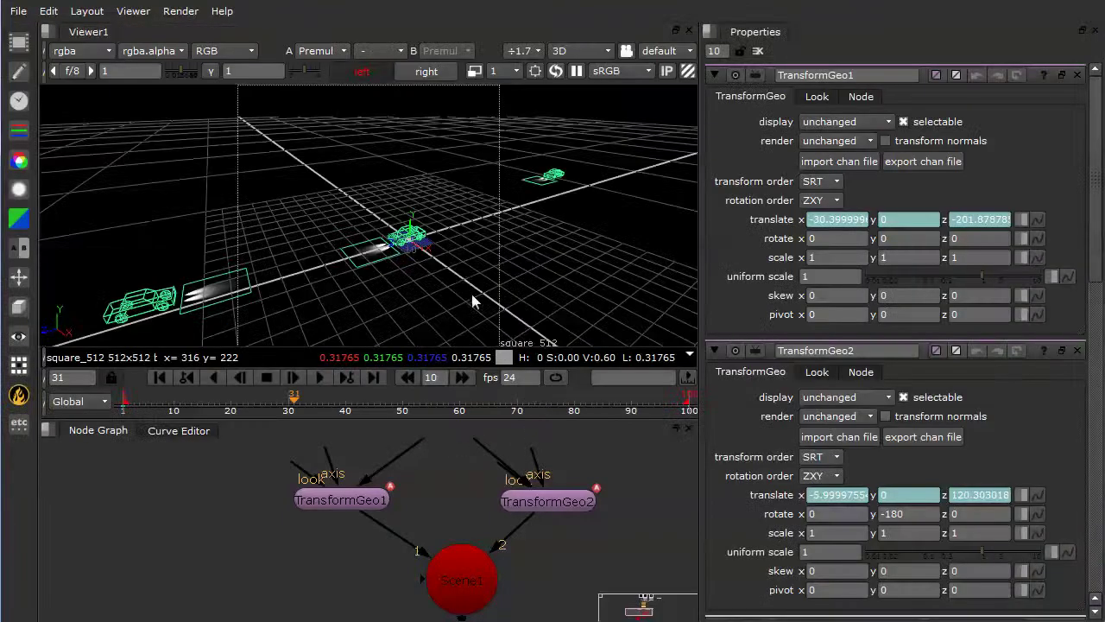
left_click_drag(471, 290, 556, 282, "ctrl")
mouse_move(434, 283)
left_mouse_down("ctrl")
mouse_move(464, 249)
mouse_move(435, 268)
left_mouse_up("ctrl")
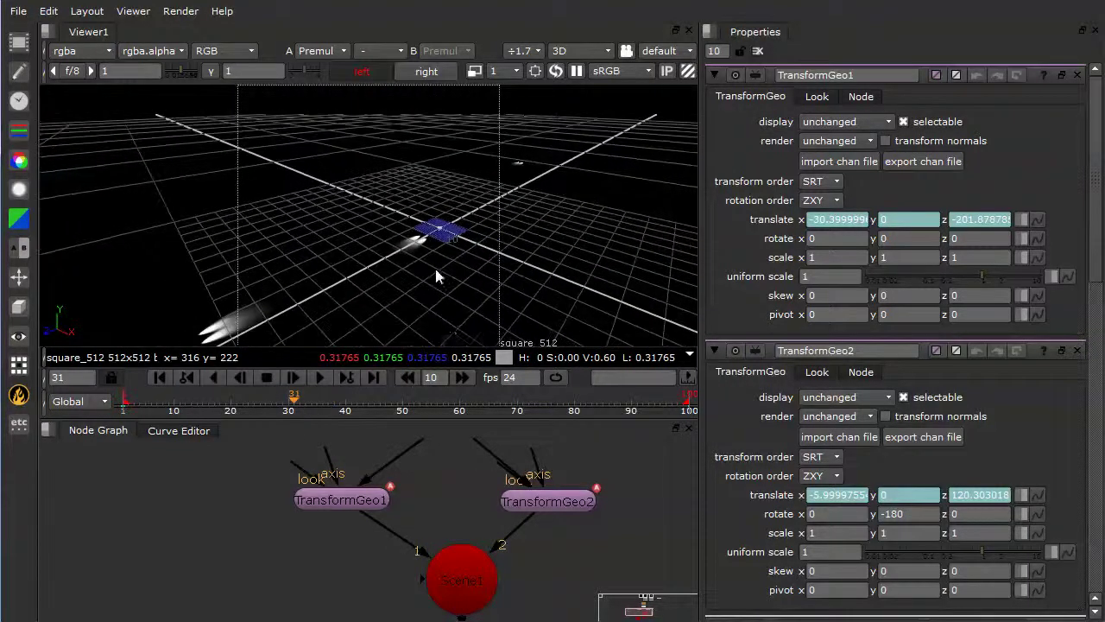
Select TransformGeo1 and TransformGeo2 in turn and scrub to frame 47 to examine the two cars' animated movement
middle_click_drag(447, 473, 395, 551)
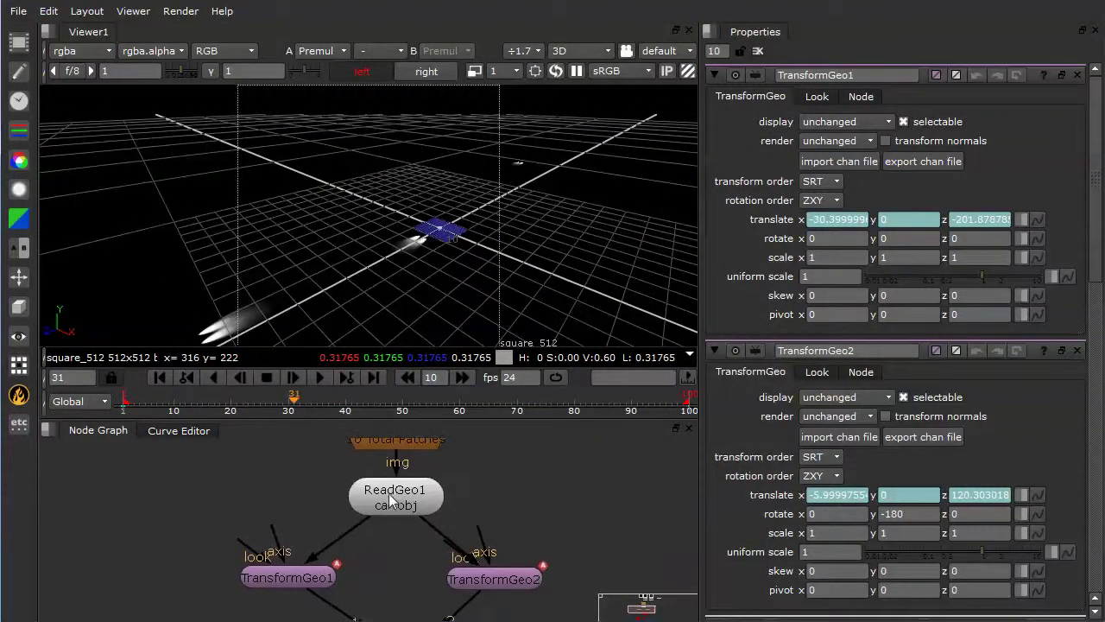
left_click_drag(294, 579, 305, 570)
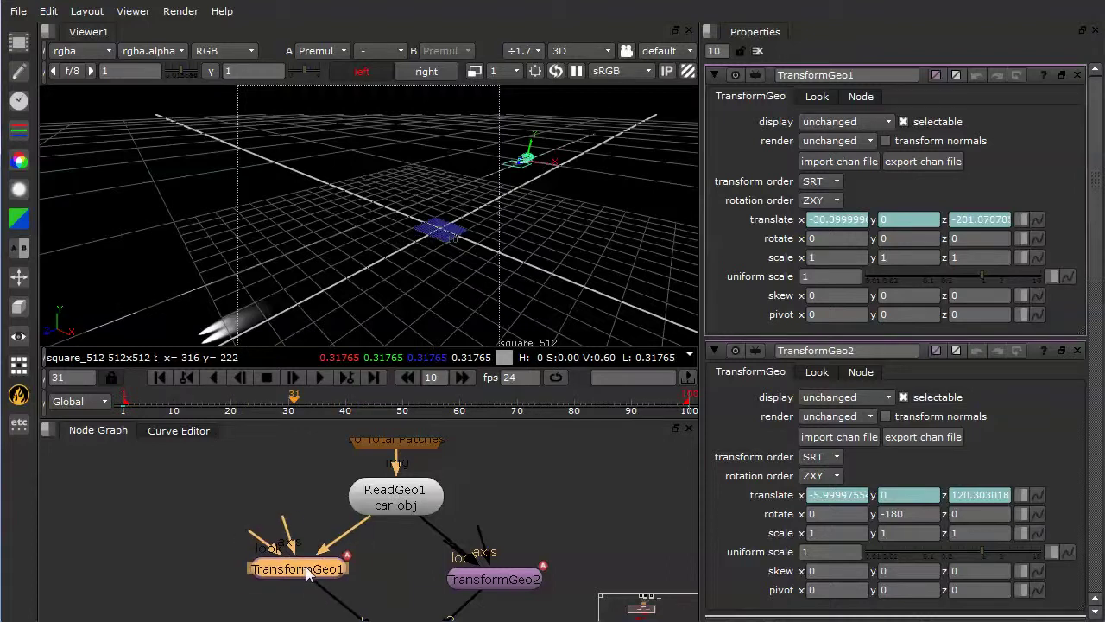
left_click(494, 582)
left_click_drag(305, 404, 385, 392)
left_click(502, 264)
Connect the viewer to the ScanlineRender node, switch to the 2D view and frame the rendered image
middle_click_drag(410, 604, 417, 501)
middle_click_drag(415, 579, 416, 478)
left_click(427, 546)
key("1")
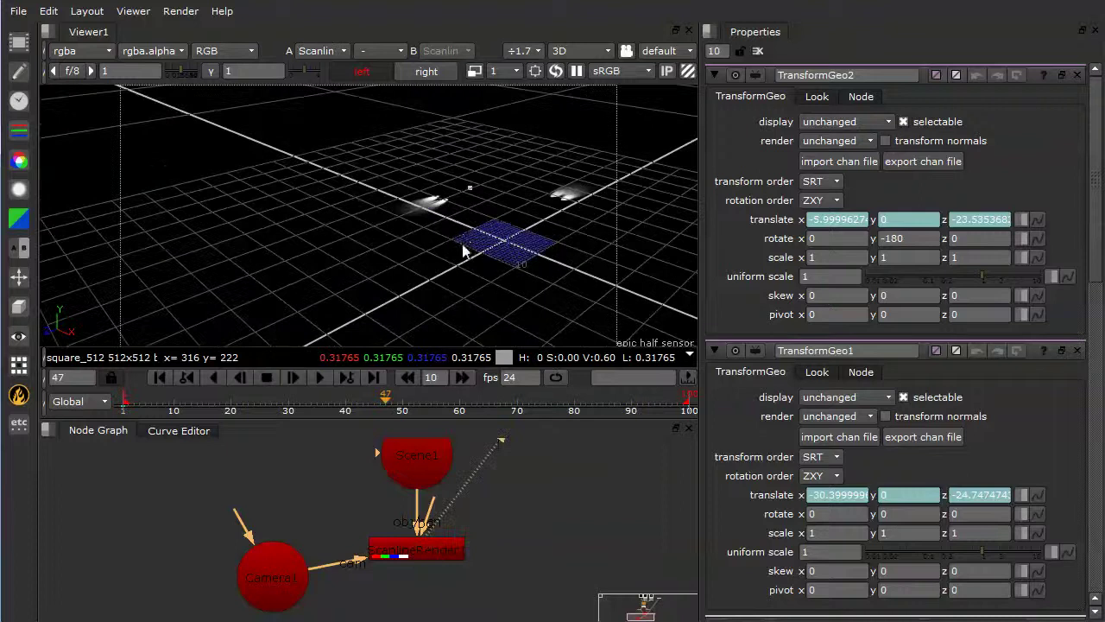
key("Tab")
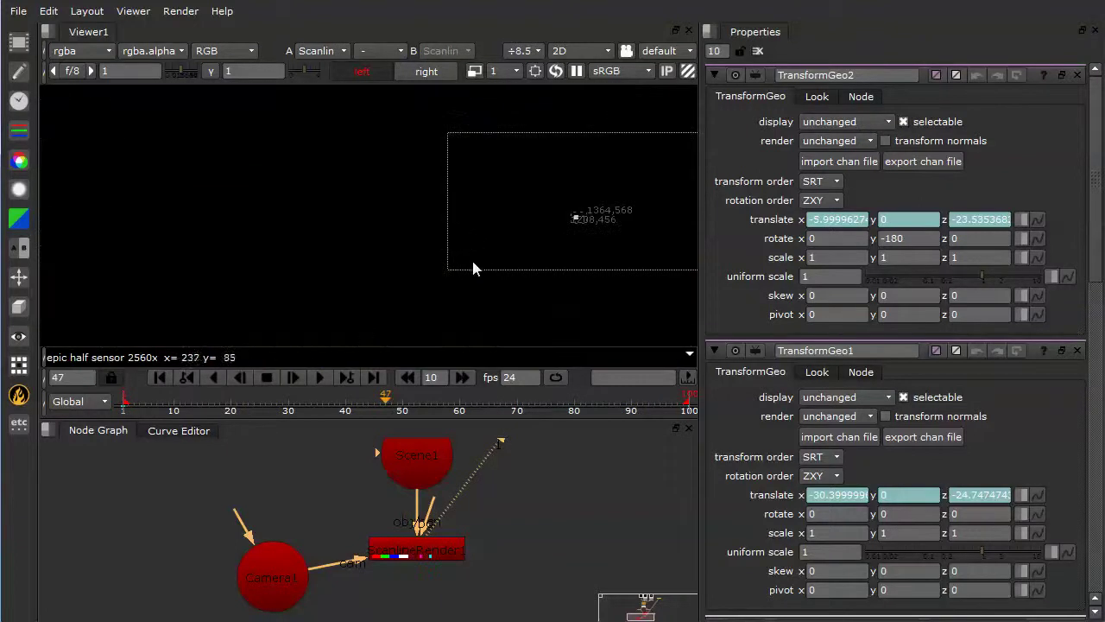
scroll(304, 291, "up", 3)
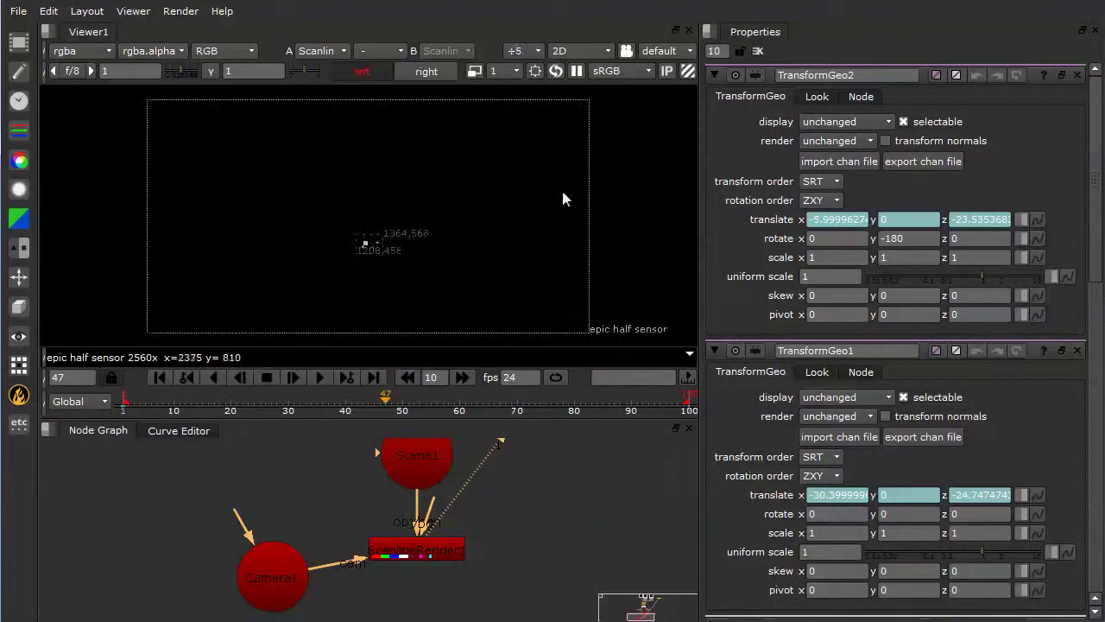
Play the render from frame 1, examine the moving car lights up close and stop the playback
left_click(158, 378)
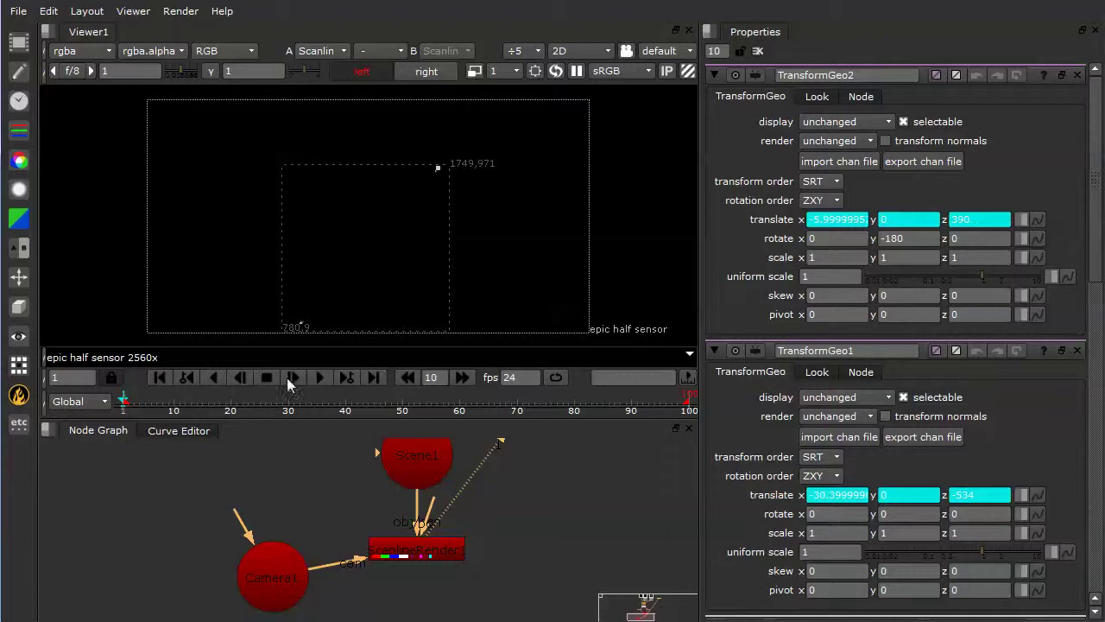
left_click(322, 379)
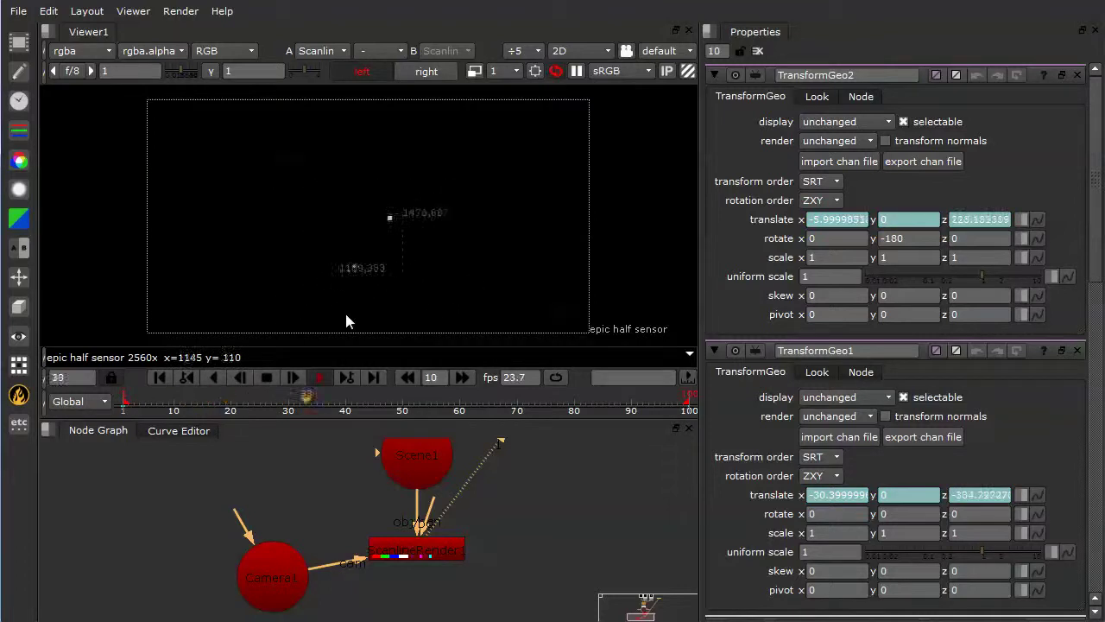
scroll(414, 230, "up", 5)
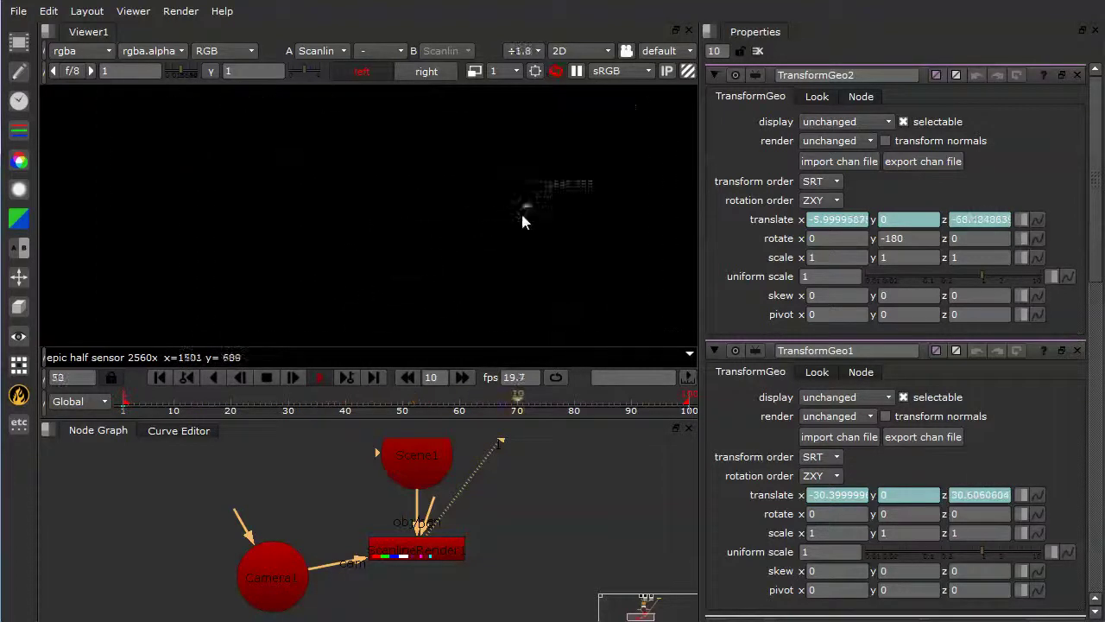
scroll(397, 239, "up", 2)
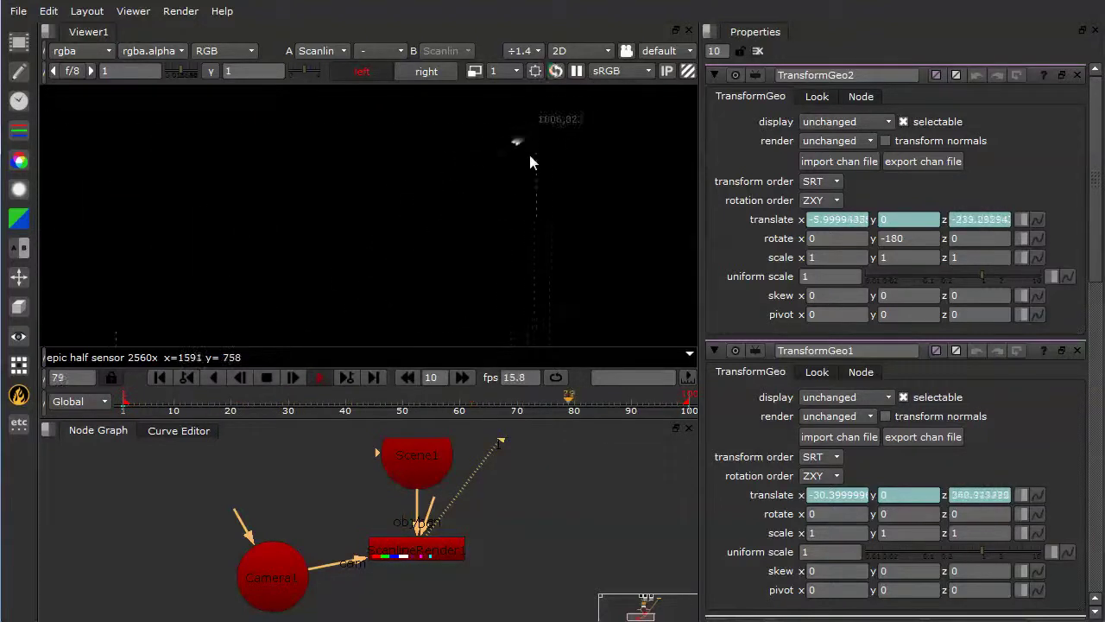
left_click(266, 377)
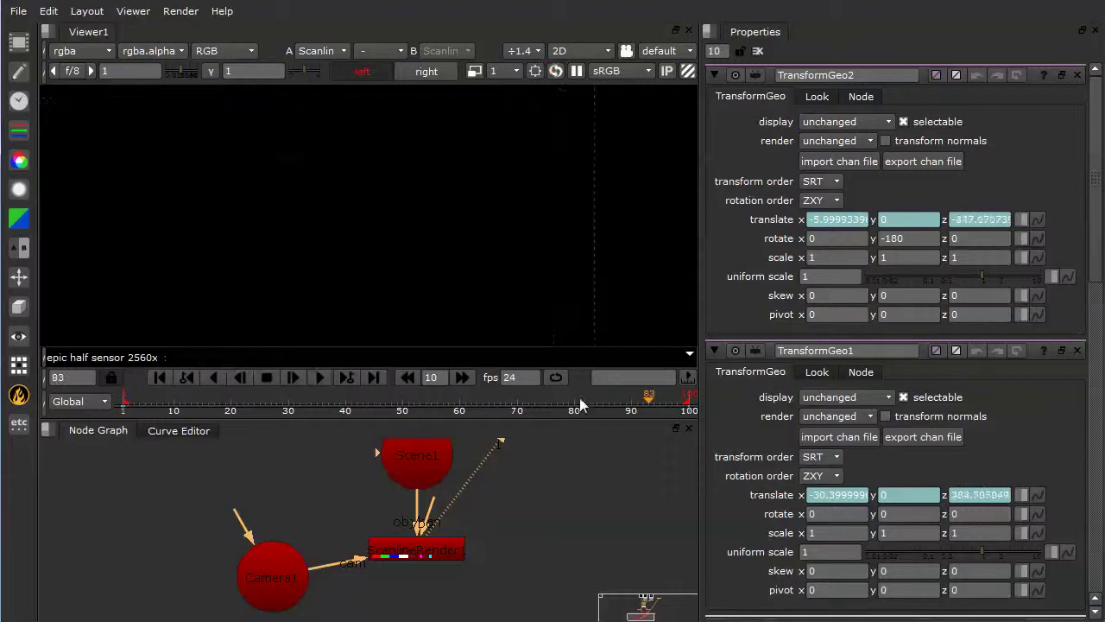
Close all open node properties and scrub the timeline to frame 62, examining the rendered lights of both cars
left_click_drag(582, 401, 295, 399)
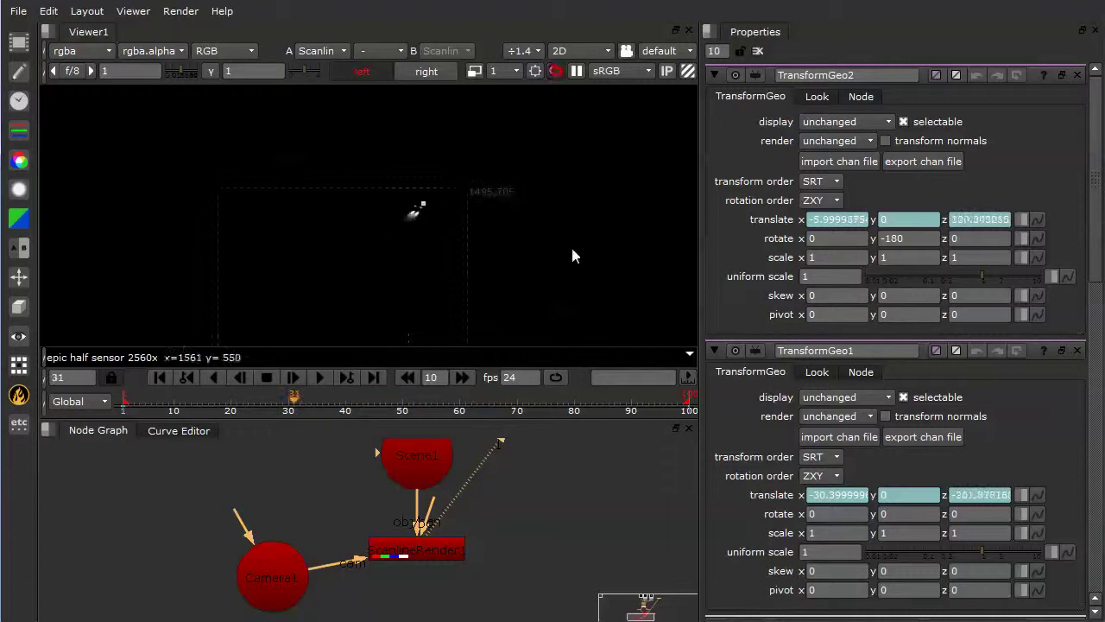
left_click(758, 51)
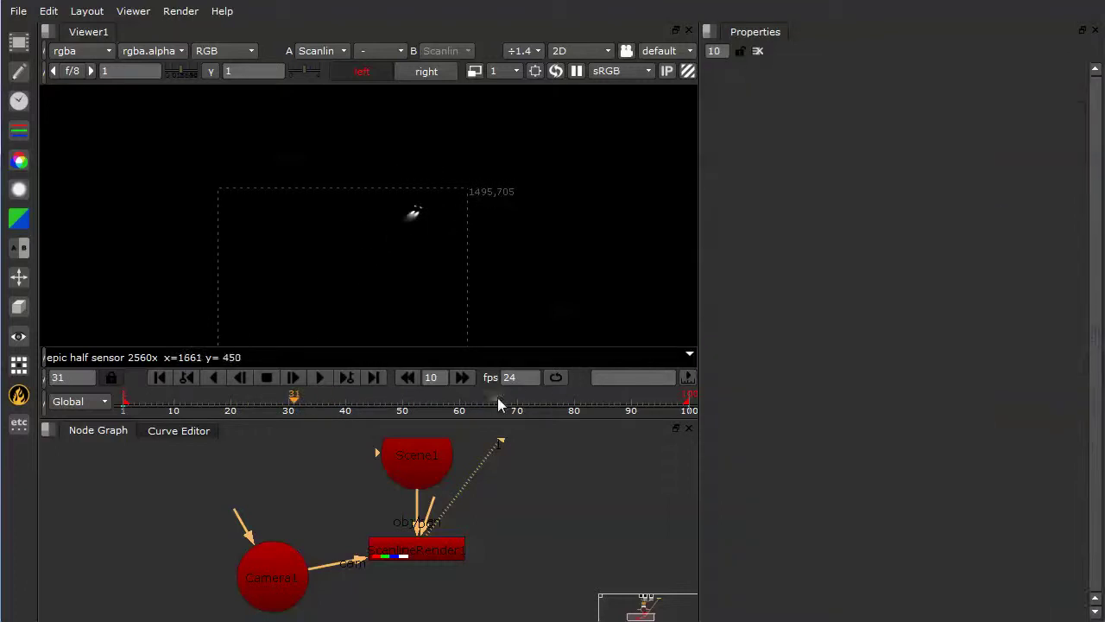
left_click_drag(291, 399, 481, 382)
middle_click_drag(394, 282, 338, 191)
scroll(417, 246, "down", 2)
scroll(374, 227, "down", 1)
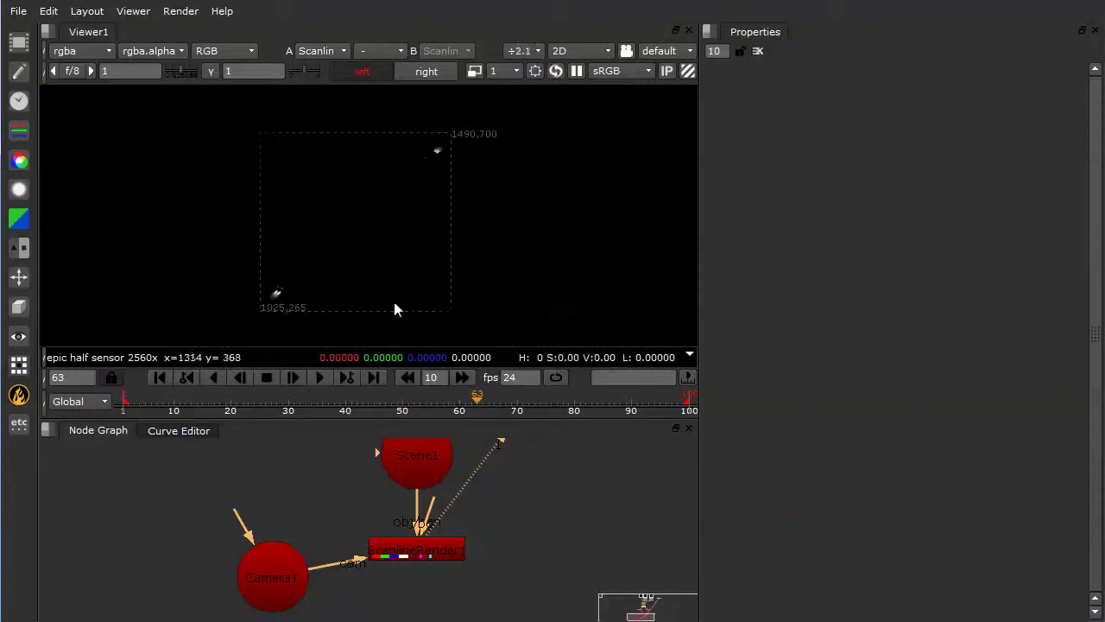
mouse_move(479, 402)
left_mouse_down()
mouse_move(426, 389)
mouse_move(222, 395)
mouse_move(471, 395)
left_mouse_up()
Examine the whole car lights node tree from the source textures down to the render, selecting the camera node
middle_click_drag(463, 480, 377, 553)
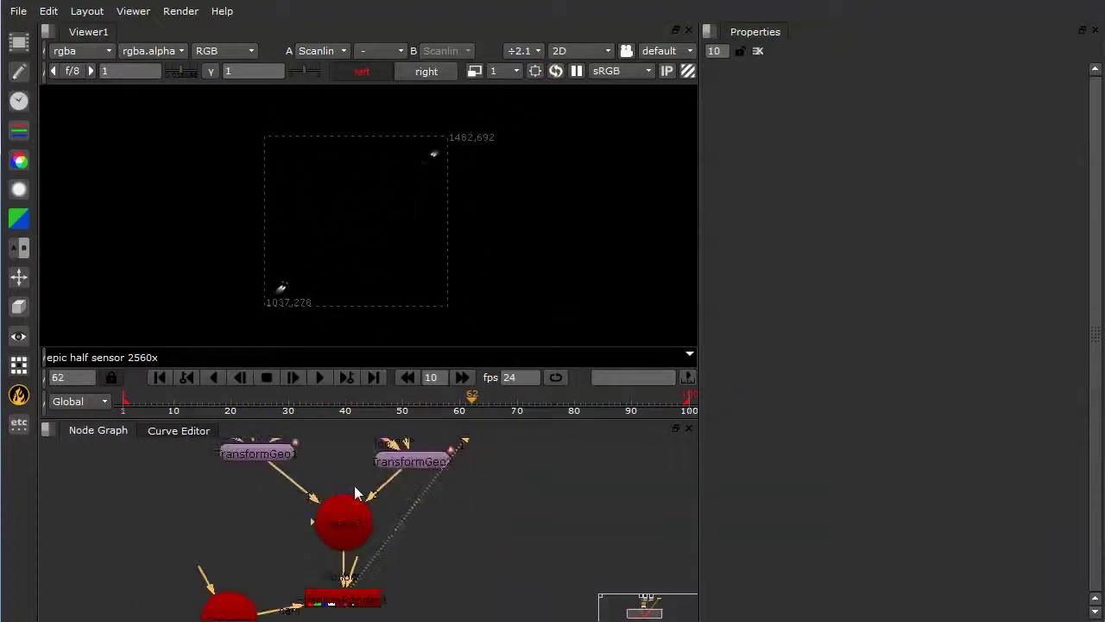
middle_click_drag(397, 490, 354, 489)
middle_click_drag(384, 471, 341, 540)
scroll(332, 535, "down", 5)
scroll(312, 548, "down", 1)
scroll(350, 530, "down", 1)
left_click_drag(338, 607, 330, 600)
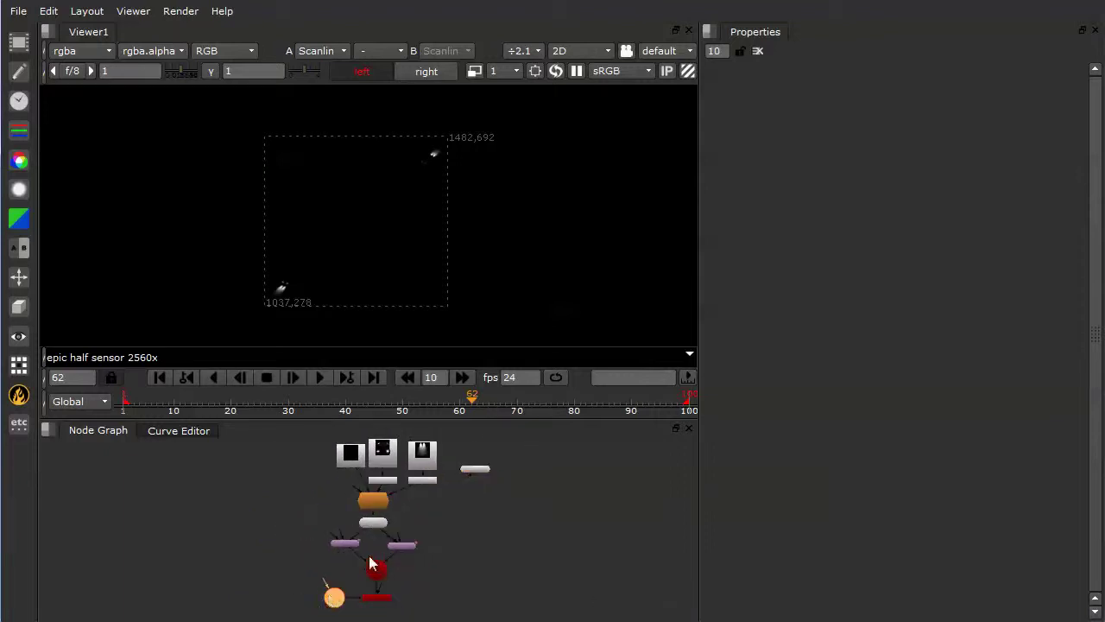
middle_click_drag(371, 565, 362, 588)
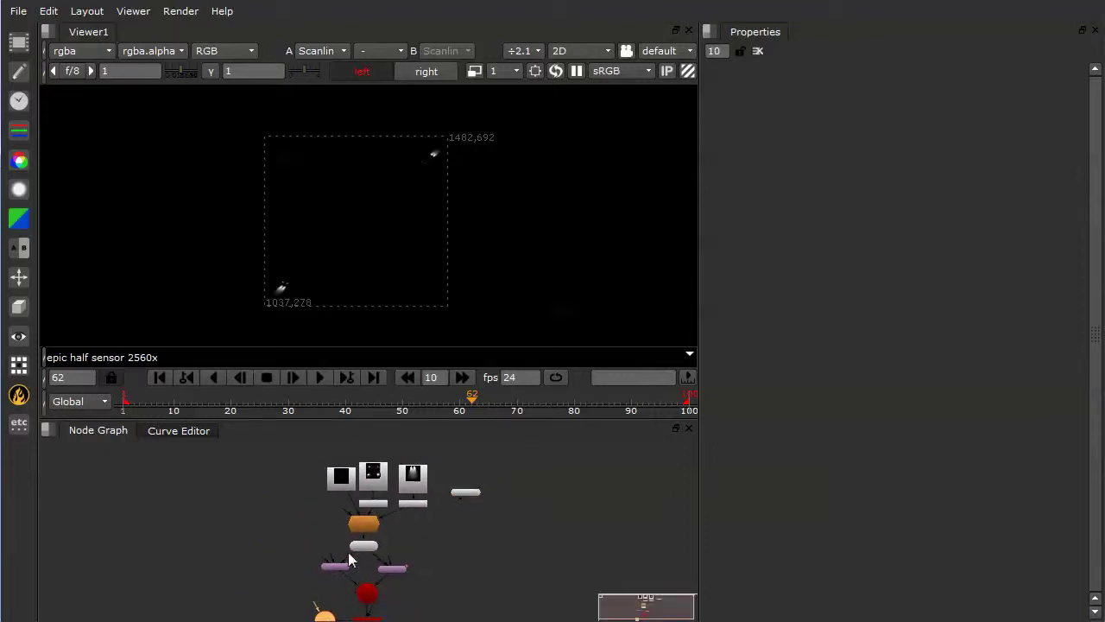